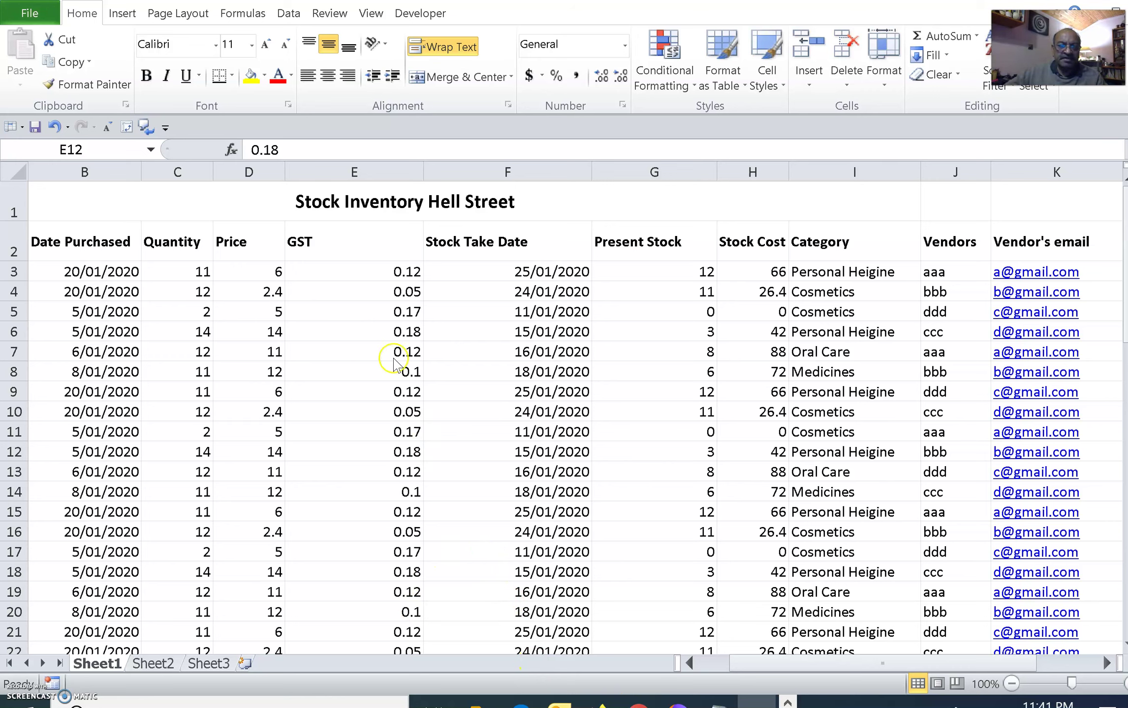
Preview the stock inventory sheet for printing and examine how its columns and rows split across all the pages
{"action": "left_click", "coordinate": [386, 358]}
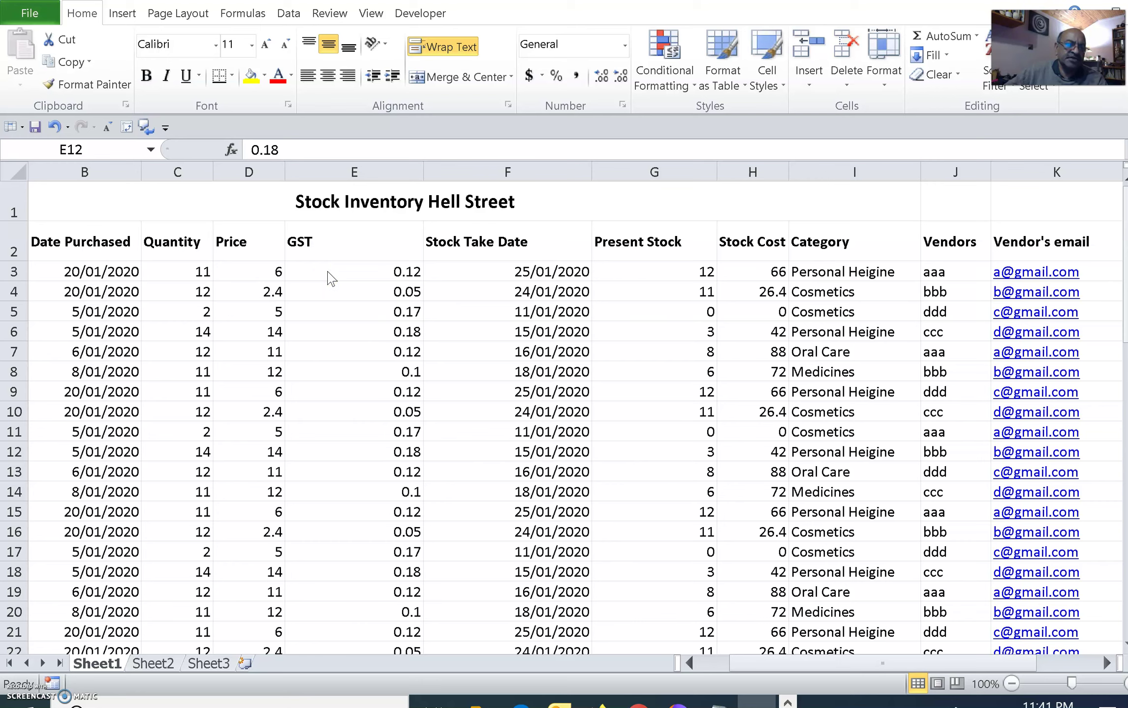
{"action": "left_click", "coordinate": [34, 11]}
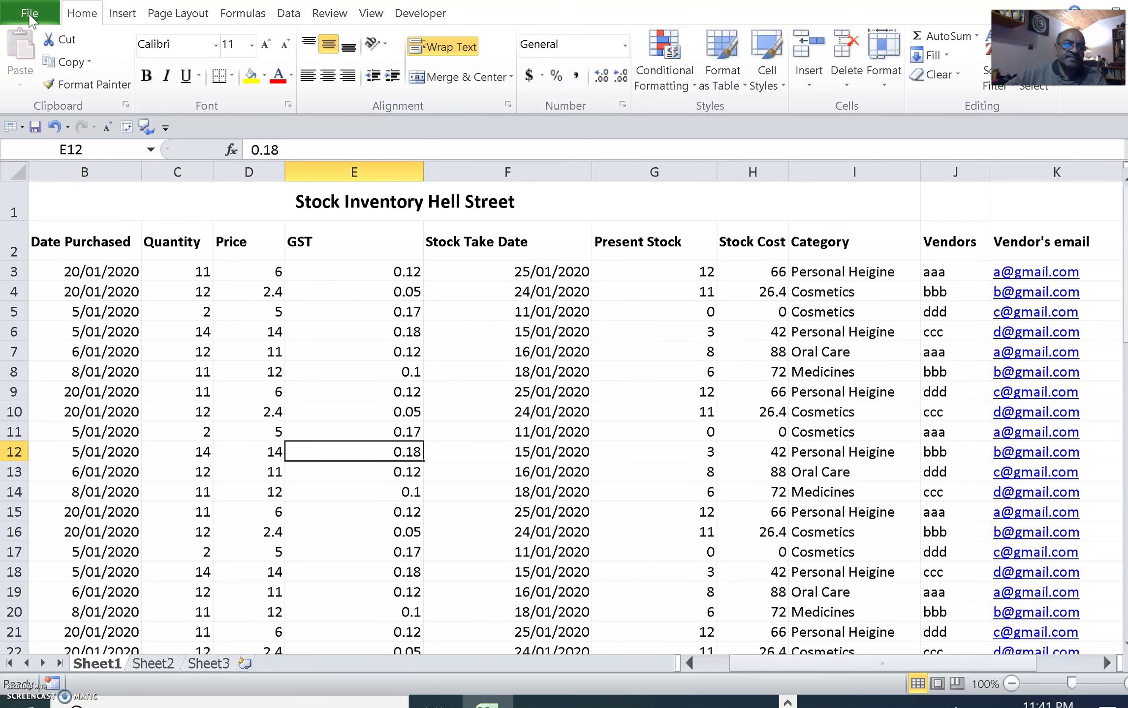
{"action": "left_click", "coordinate": [29, 14]}
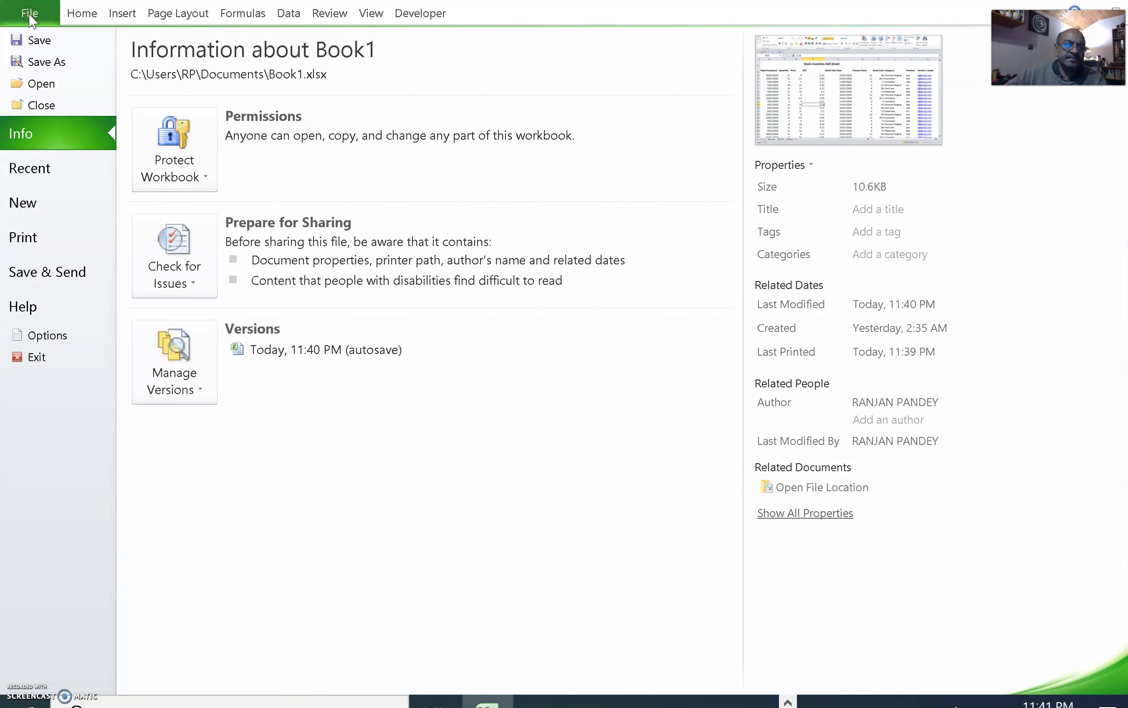
{"action": "left_click", "coordinate": [34, 237]}
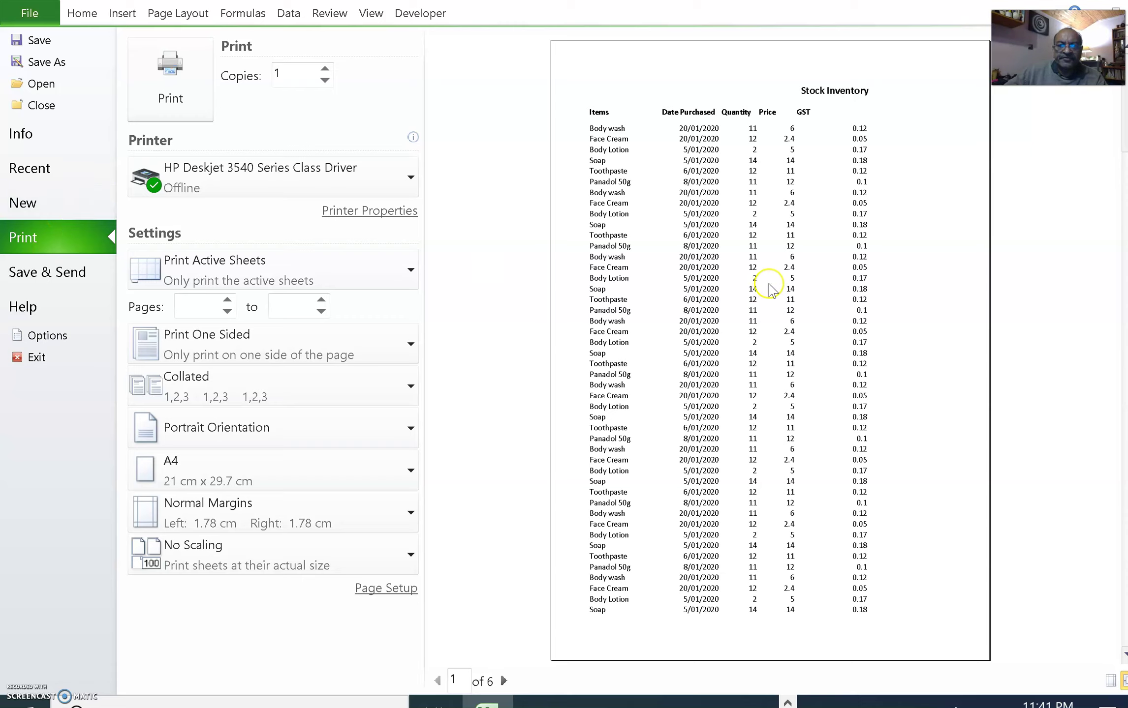
{"action": "left_click", "coordinate": [504, 682]}
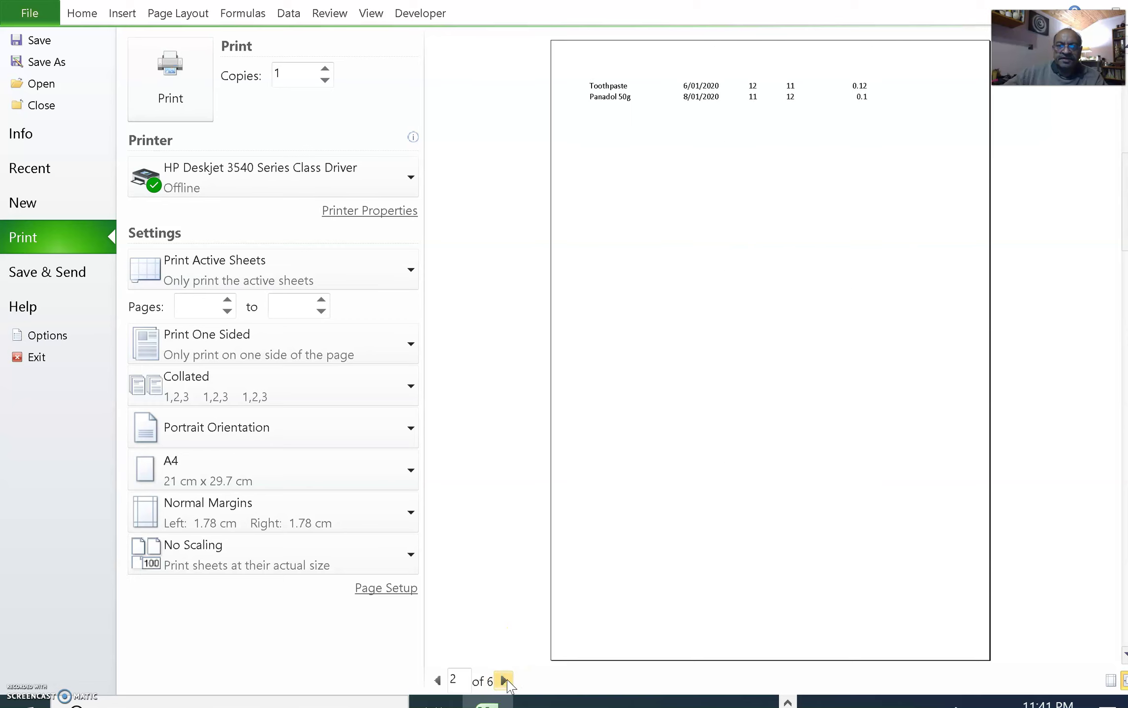
{"action": "left_click", "coordinate": [504, 682]}
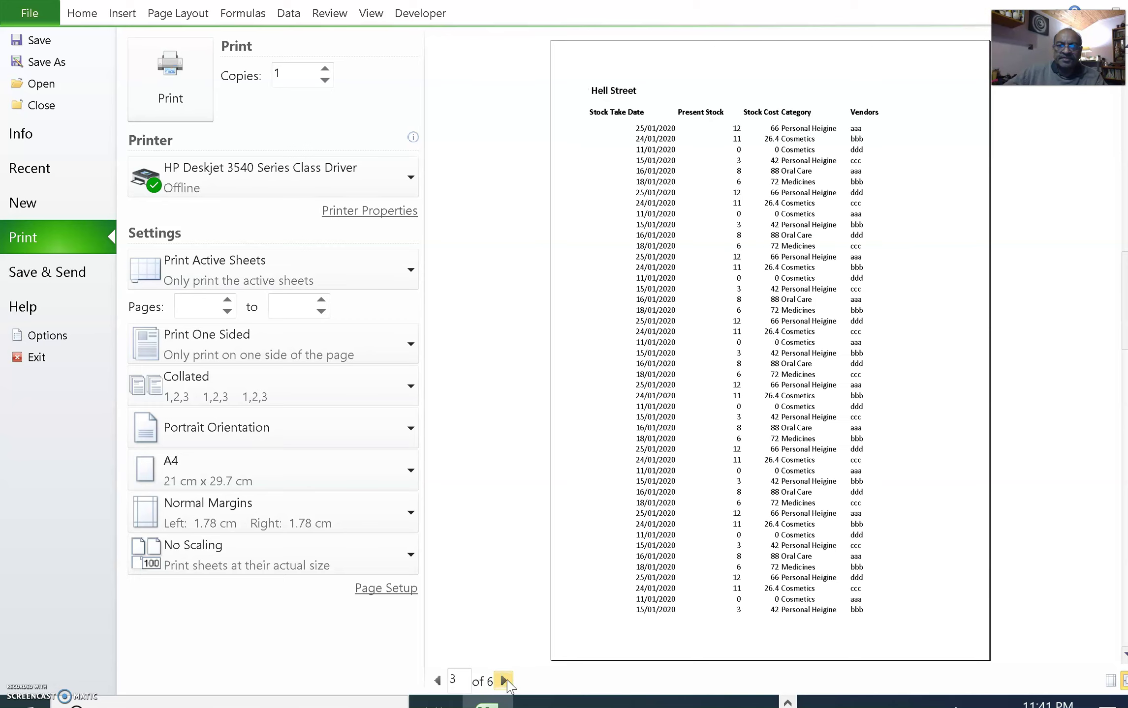
{"action": "left_click", "coordinate": [504, 682]}
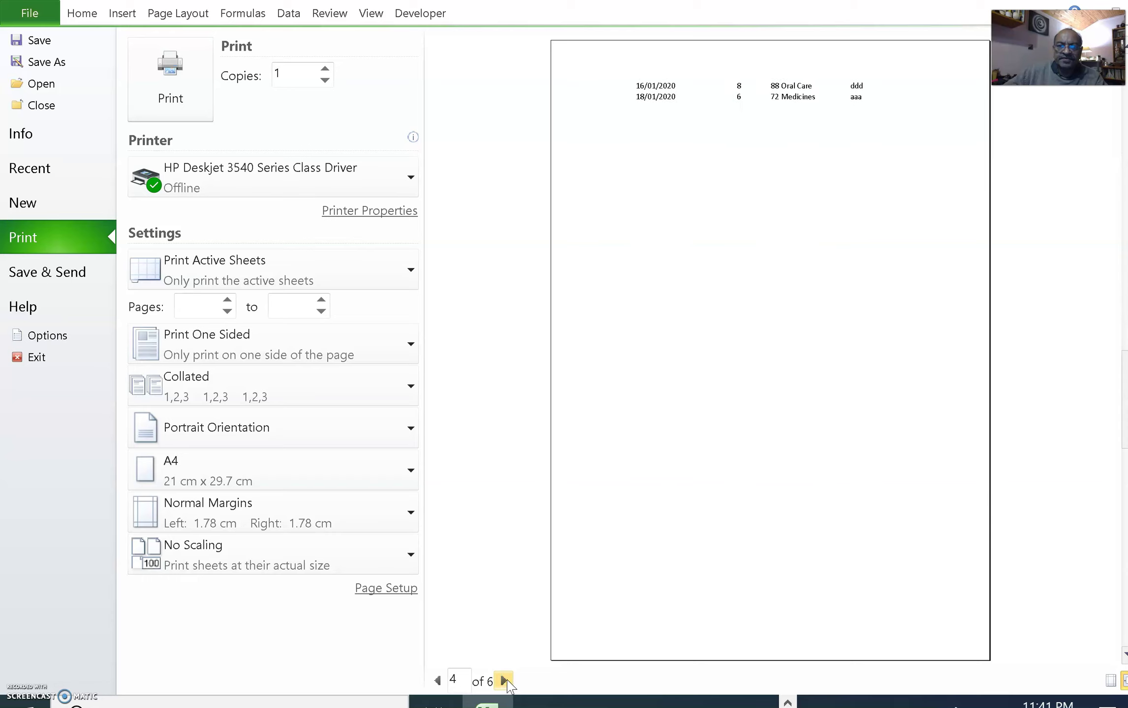
{"action": "left_click", "coordinate": [504, 682]}
{"action": "left_click", "coordinate": [505, 681]}
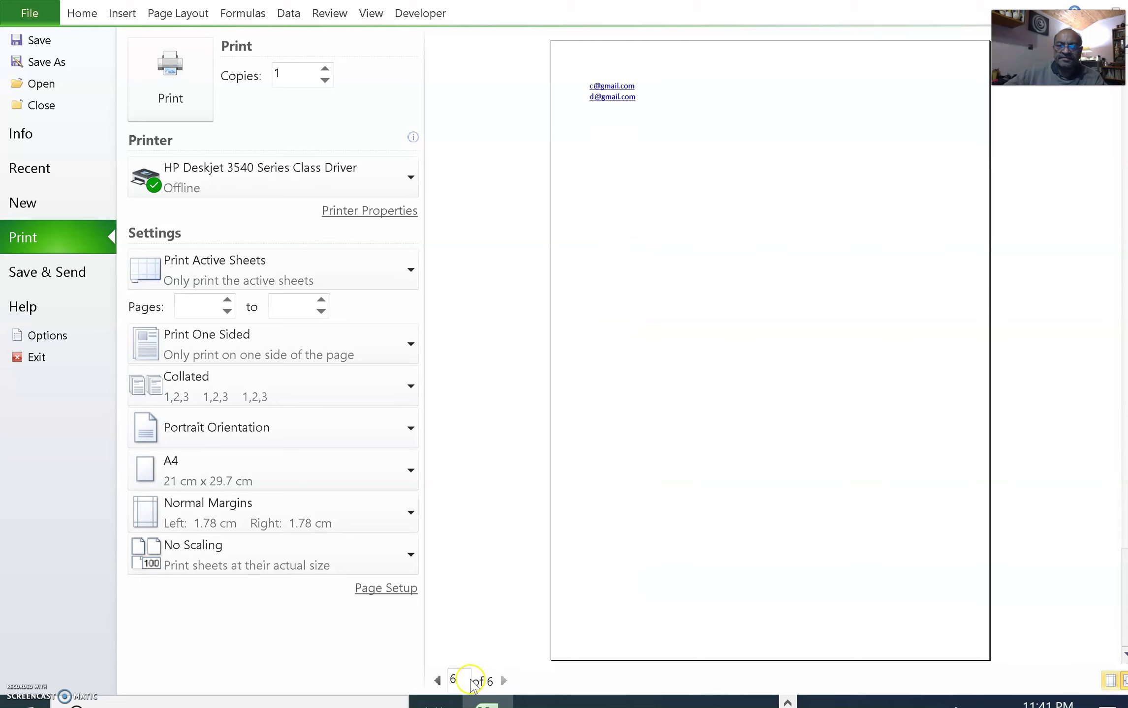
{"action": "left_click", "coordinate": [437, 681]}
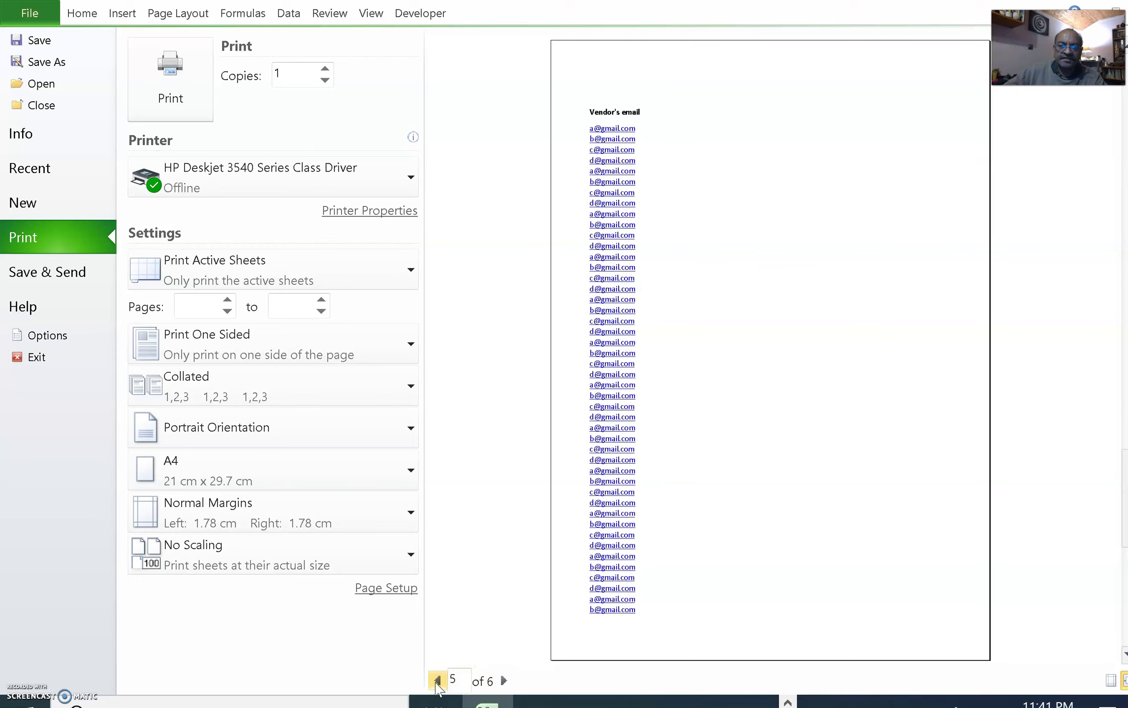
{"action": "left_click", "coordinate": [437, 681]}
{"action": "left_click", "coordinate": [437, 681]}
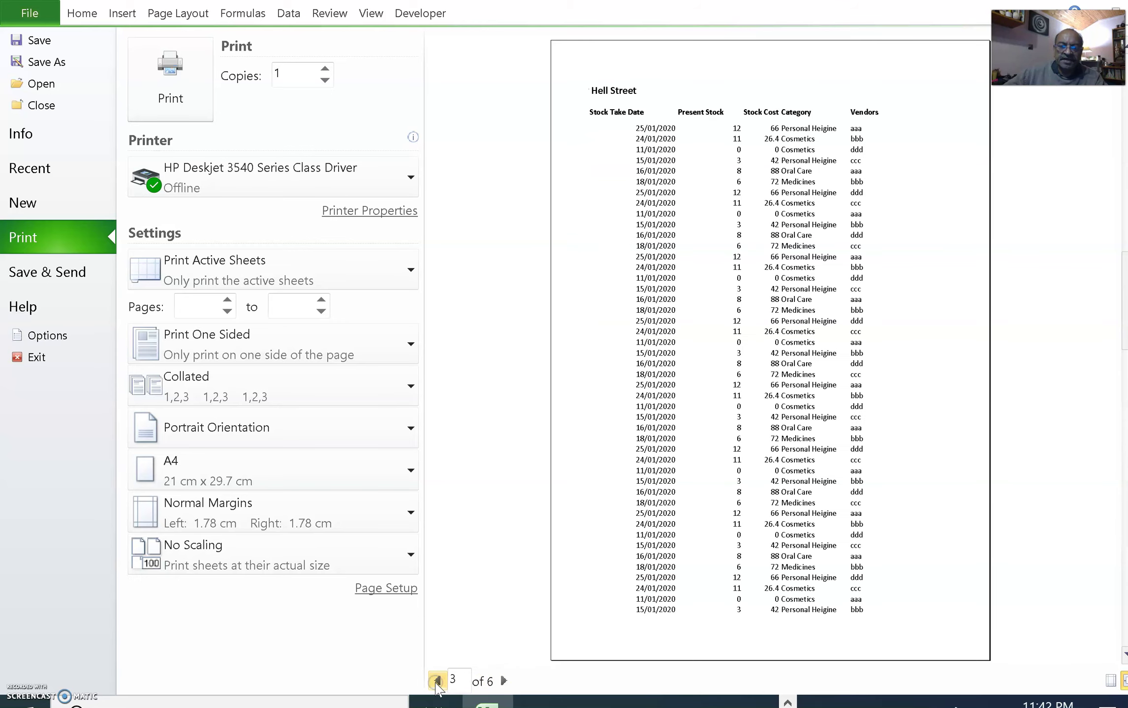
{"action": "left_click", "coordinate": [437, 681]}
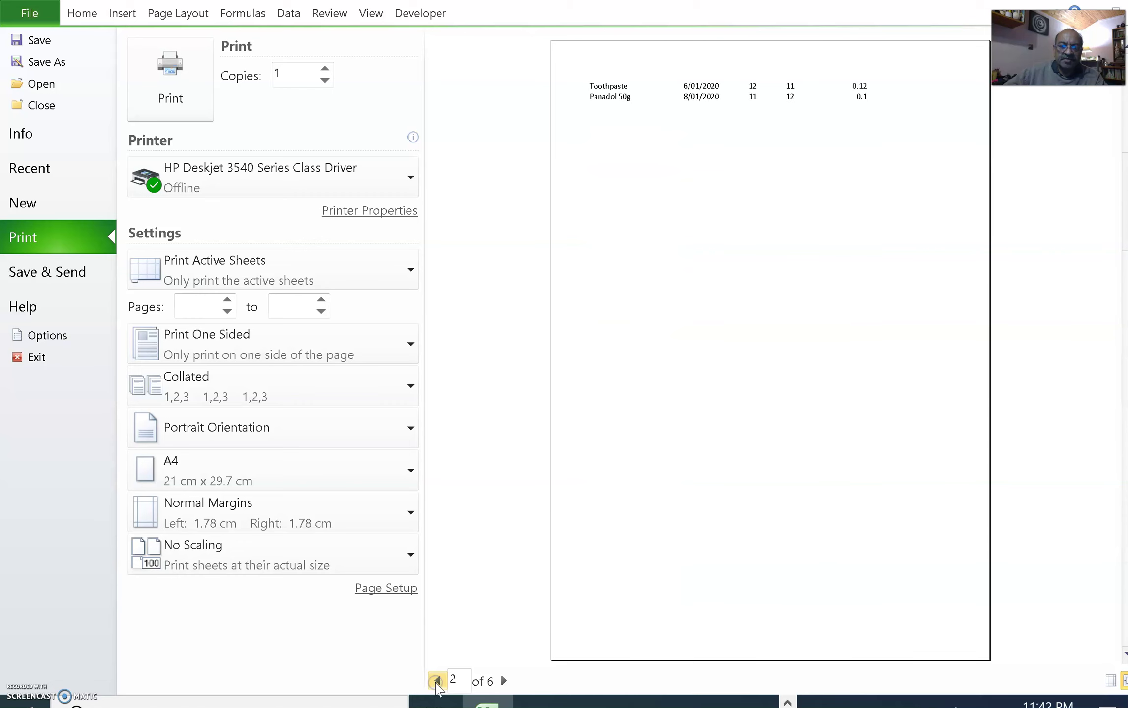
{"action": "left_click", "coordinate": [437, 681]}
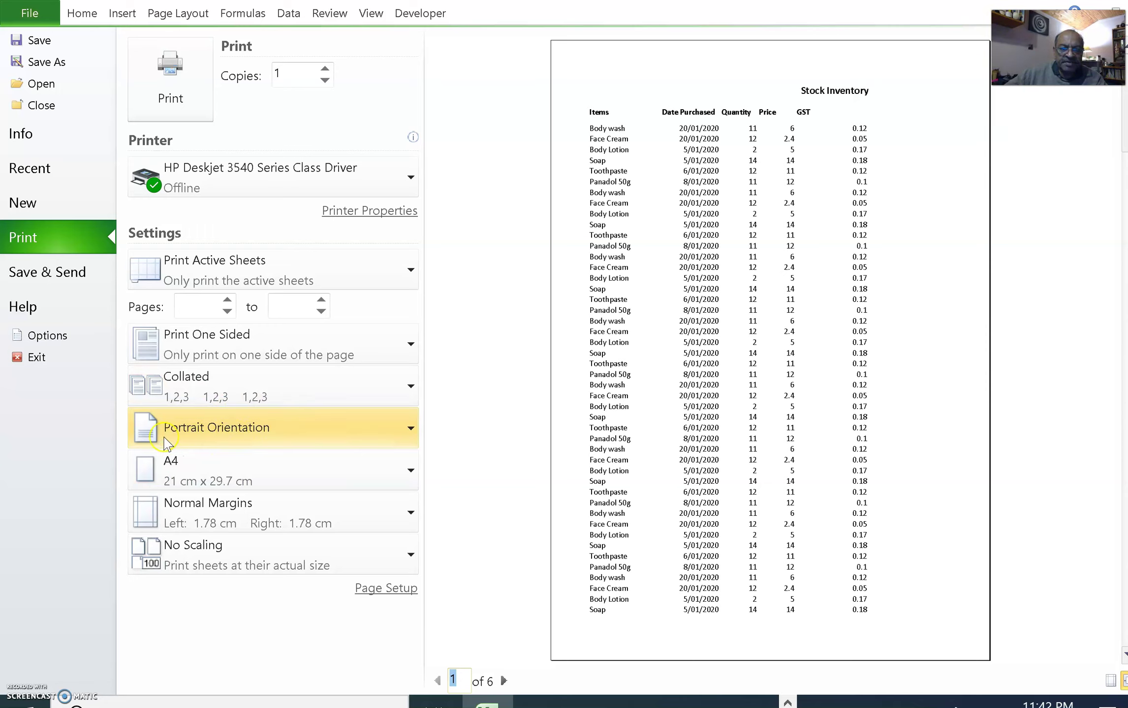
Set the print orientation to Landscape and the margins to Narrow
{"action": "left_click", "coordinate": [276, 431]}
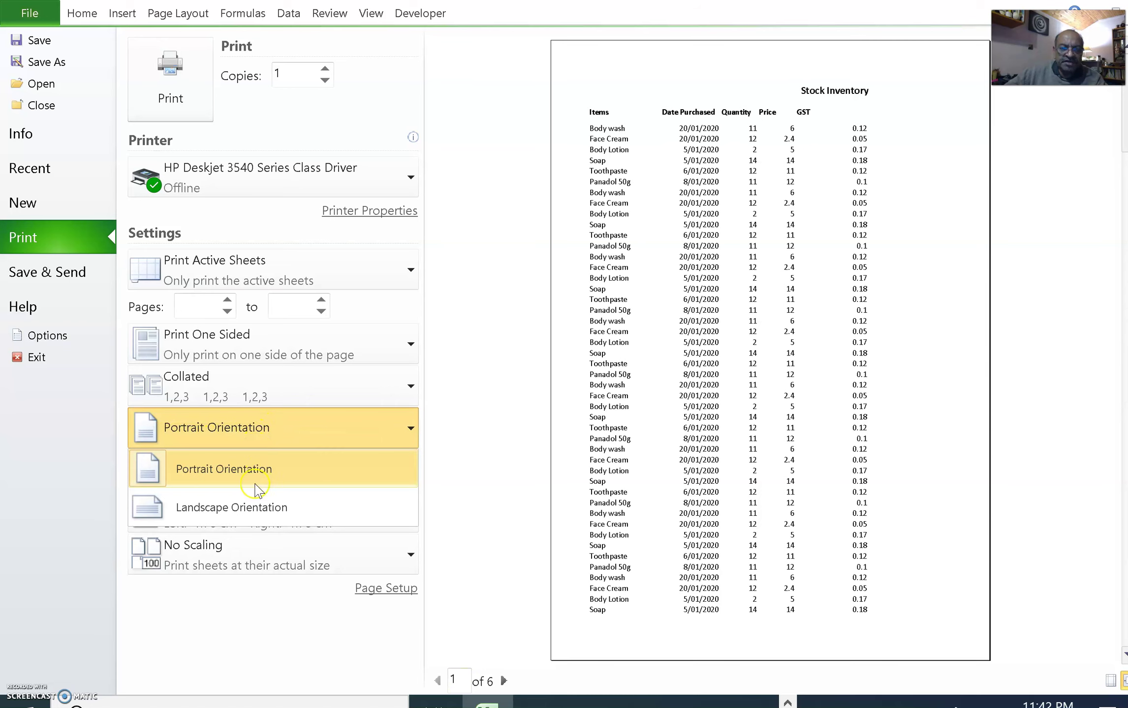
{"action": "left_click", "coordinate": [256, 510]}
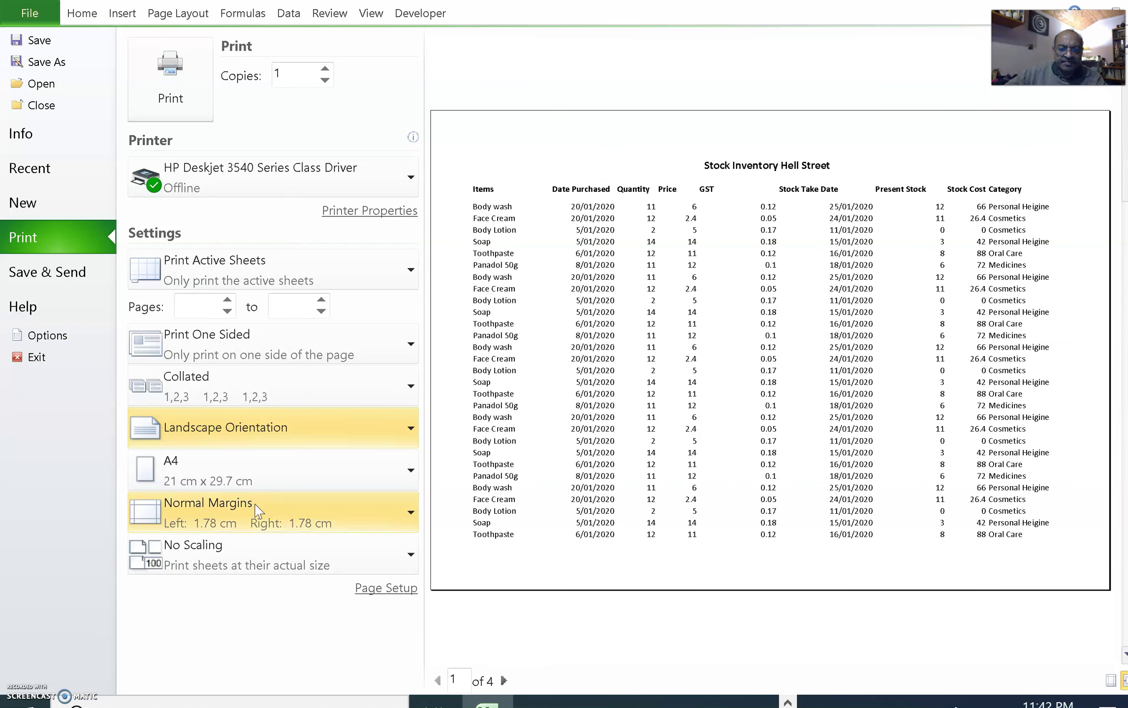
{"action": "left_click", "coordinate": [269, 430]}
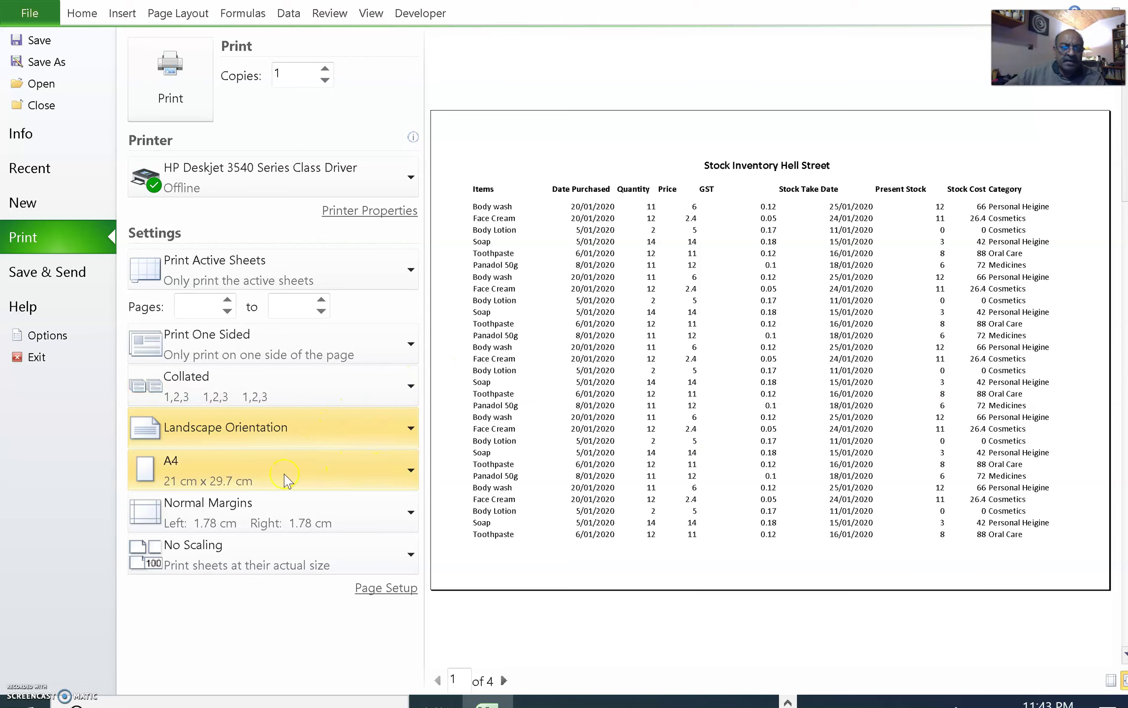
{"action": "left_click", "coordinate": [259, 518]}
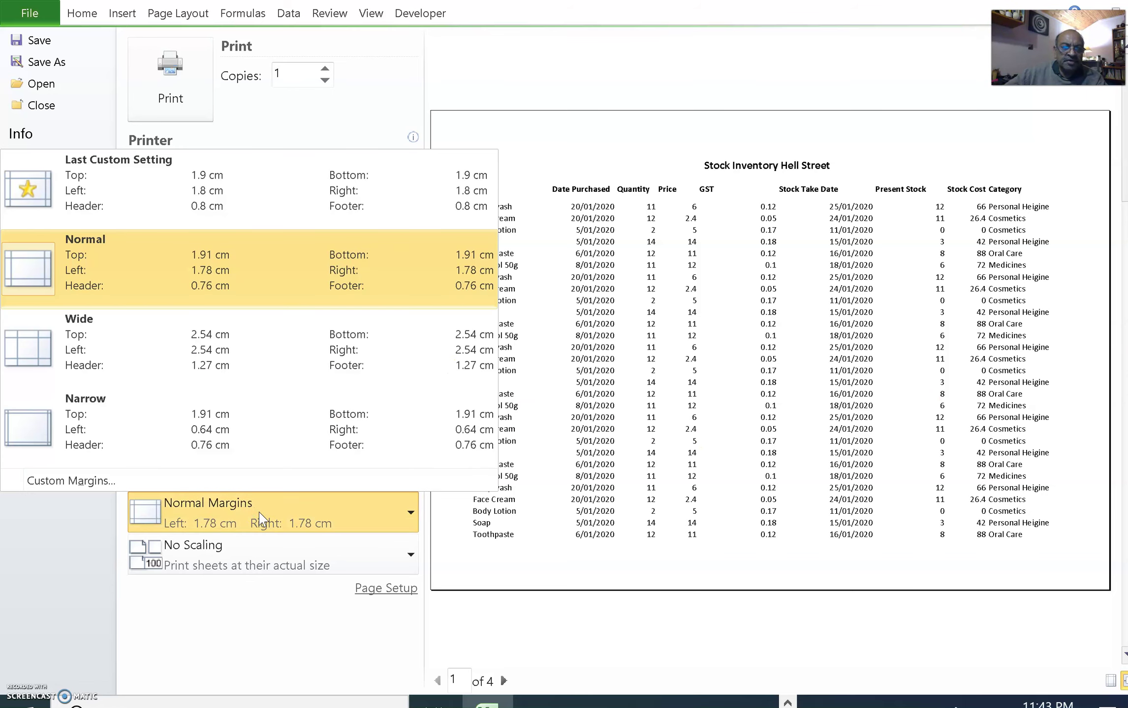
{"action": "left_click", "coordinate": [123, 438]}
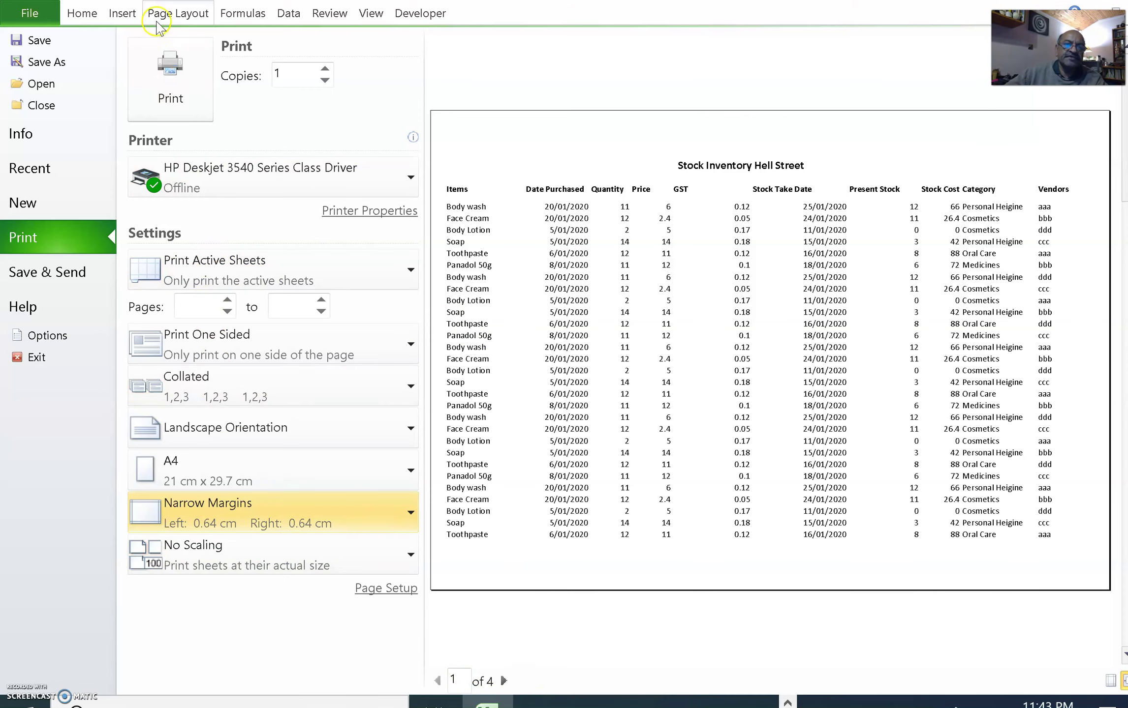
Return to the sheet, switch it to Page Layout view and enter "Annual Report" in the center header section
{"action": "left_click", "coordinate": [175, 15]}
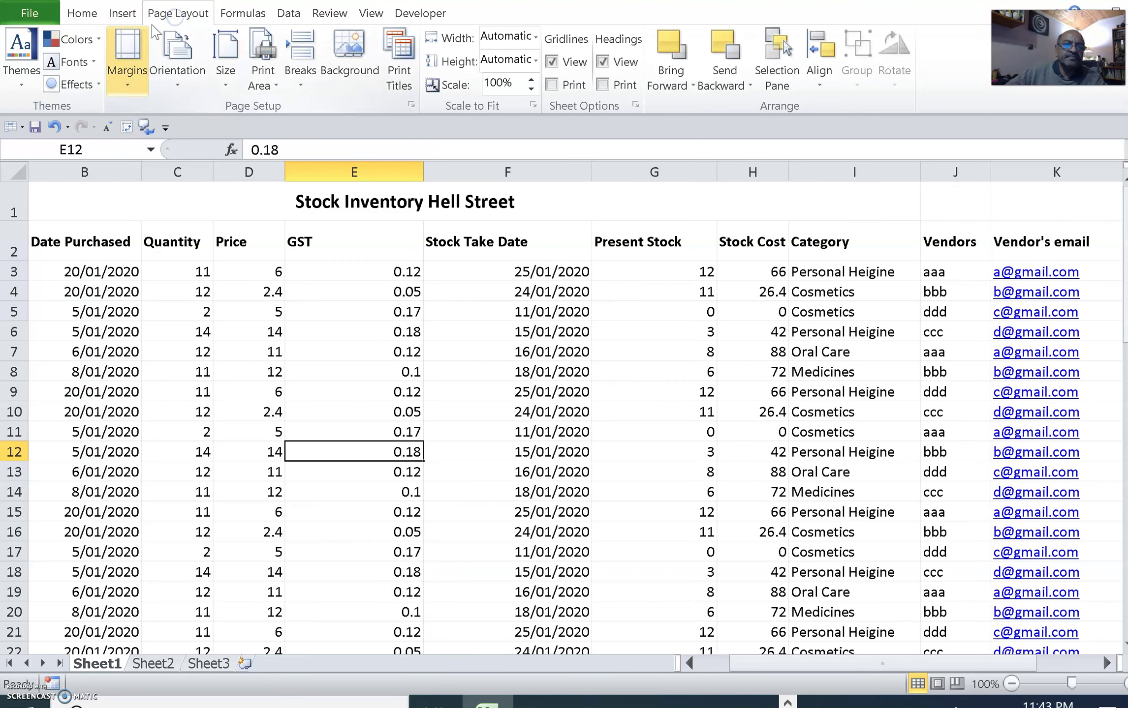
{"action": "left_click_drag", "start_coordinate": [773, 665], "coordinate": [695, 677]}
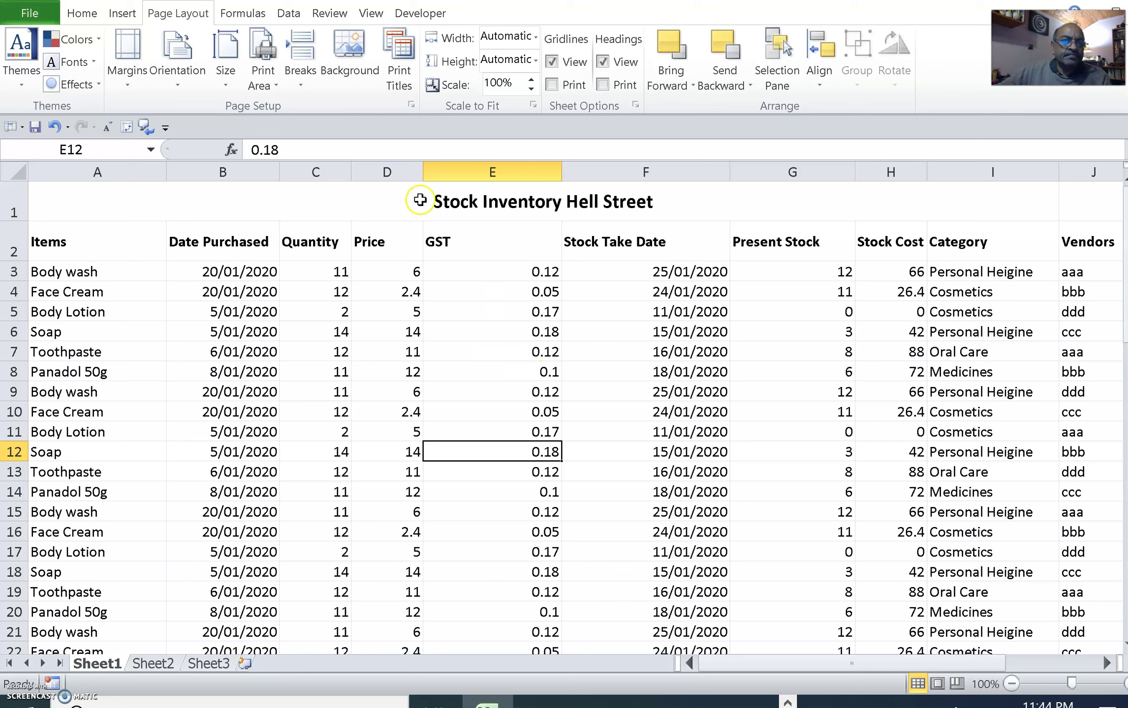
{"action": "left_click", "coordinate": [937, 684]}
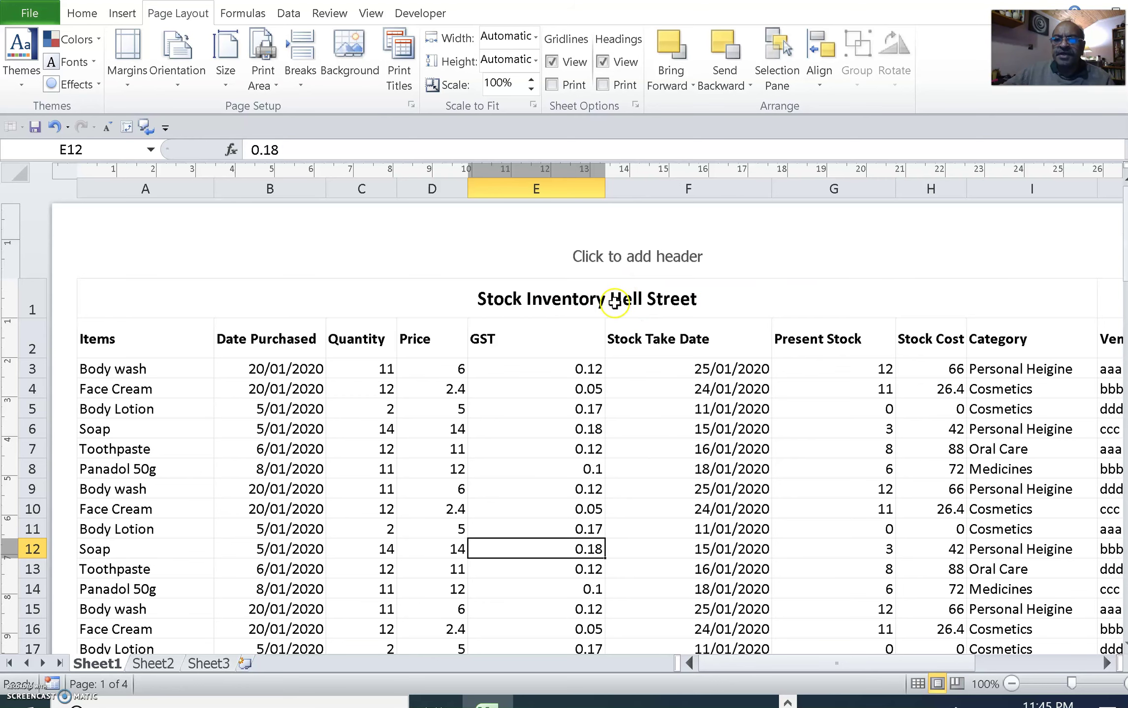
{"action": "left_click", "coordinate": [635, 267]}
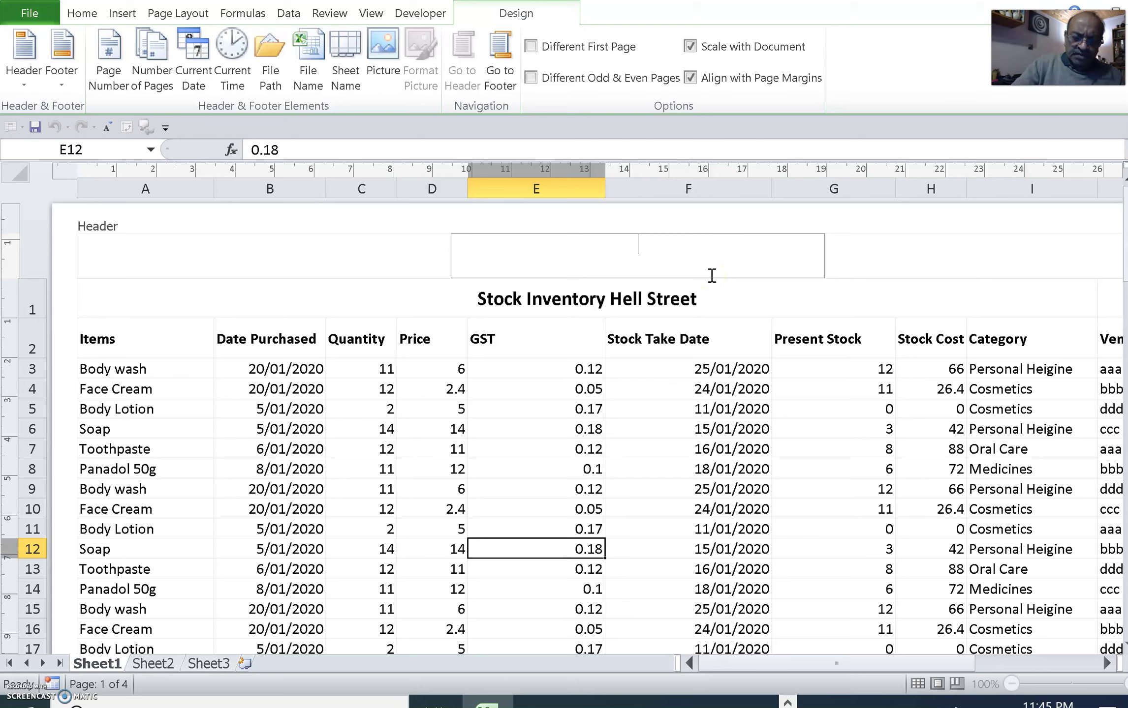
{"action": "type", "text": "Annu"}
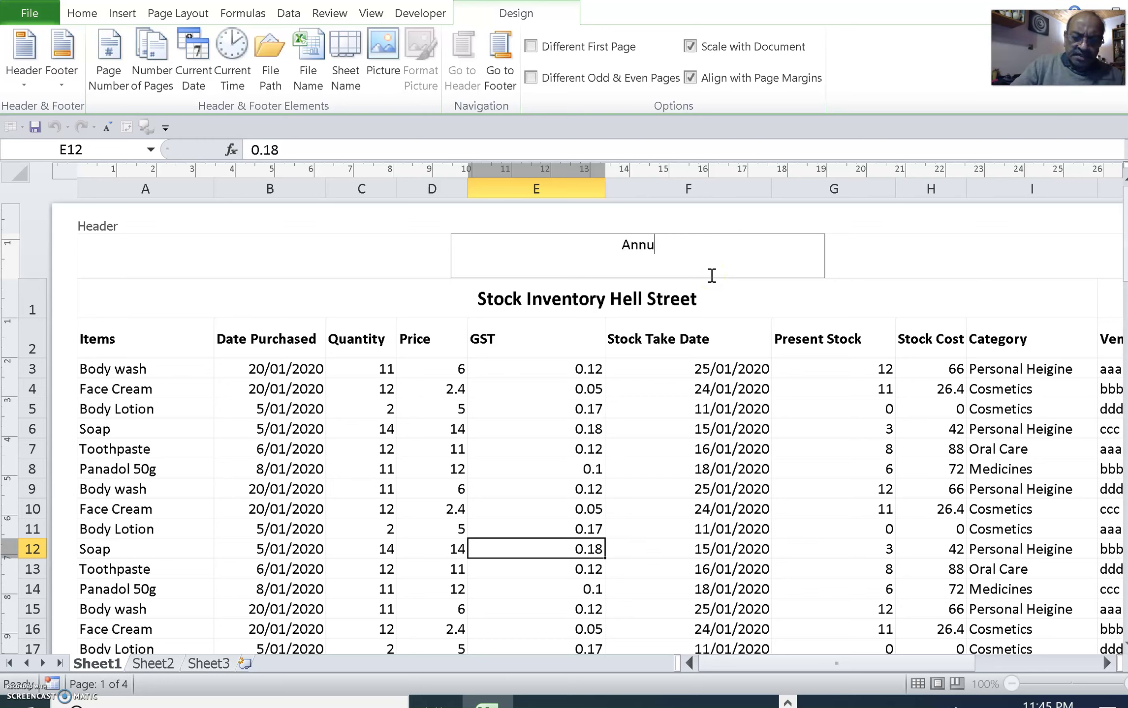
{"action": "type", "text": "al Report"}
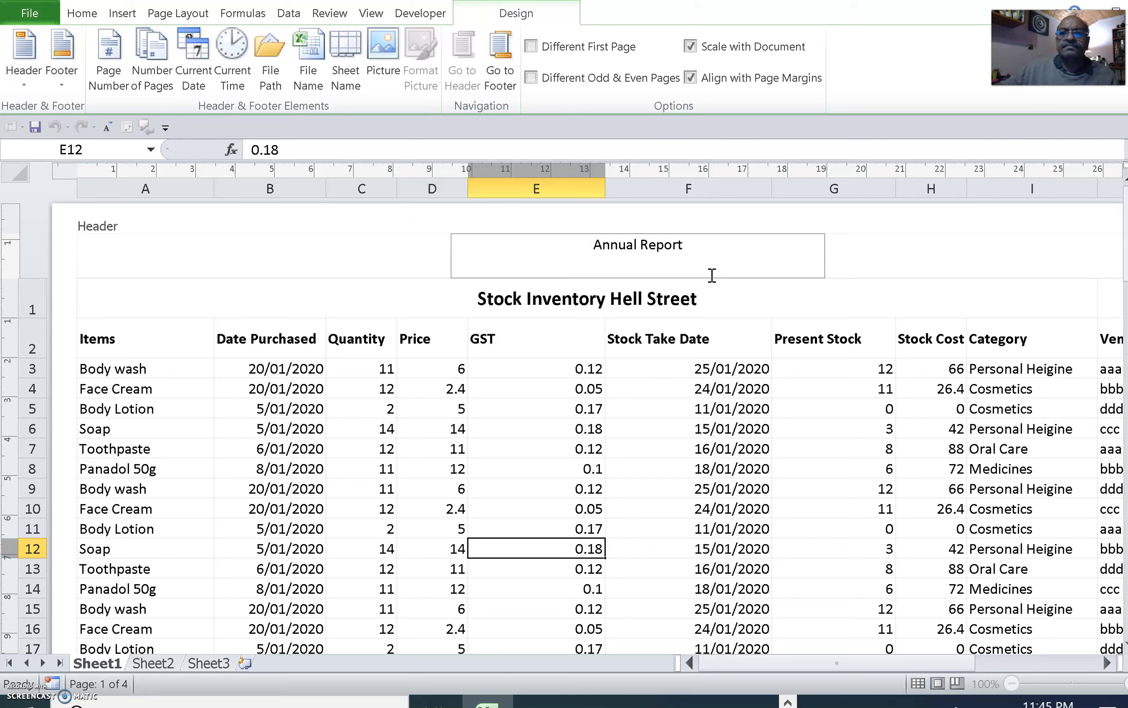
Format the "Annual Report" header text as bold at font size 18
{"action": "left_click_drag", "start_coordinate": [688, 245], "coordinate": [581, 249]}
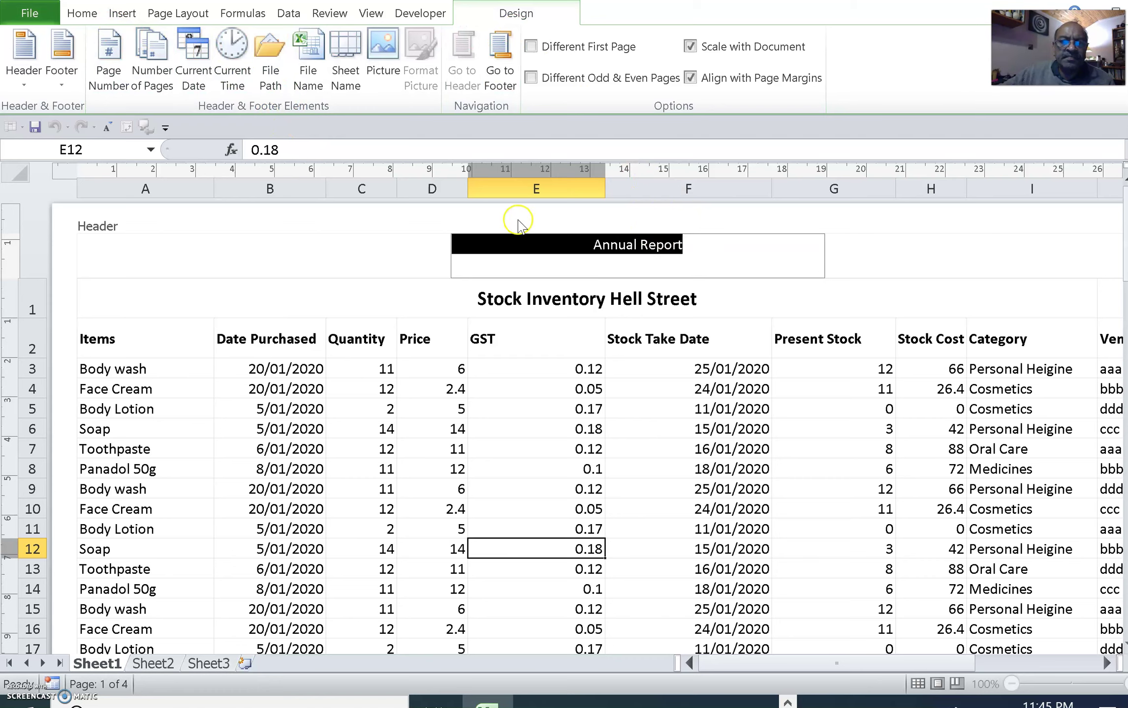
{"action": "left_click", "coordinate": [89, 14]}
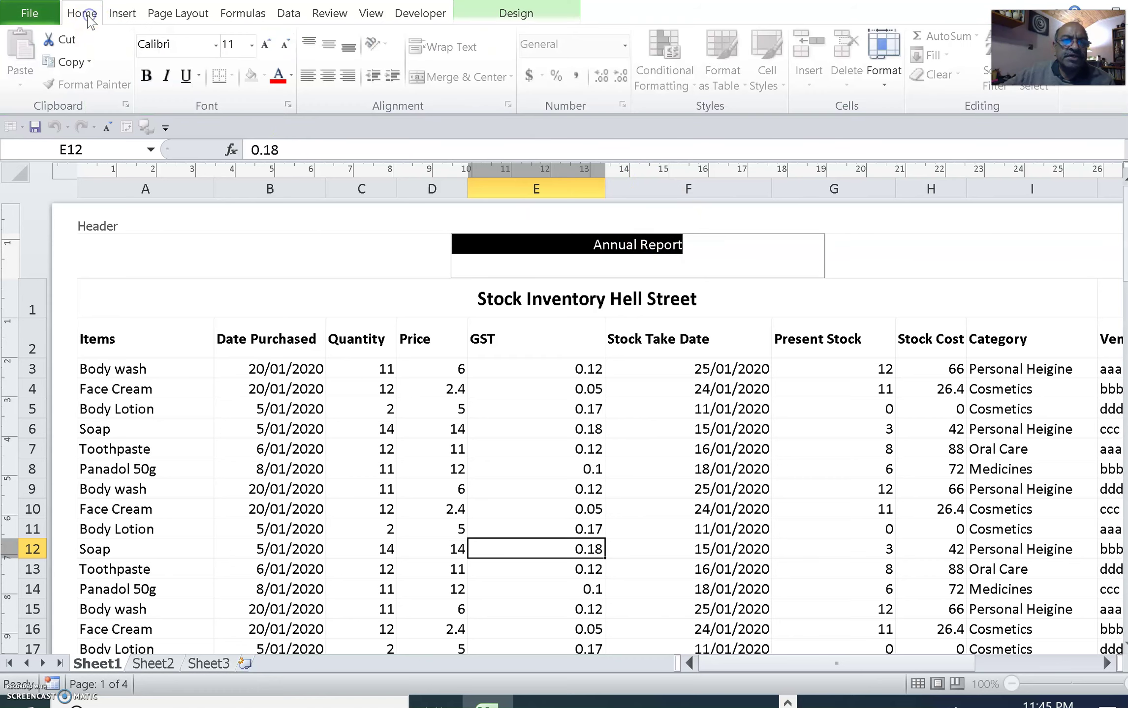
{"action": "left_click", "coordinate": [251, 45]}
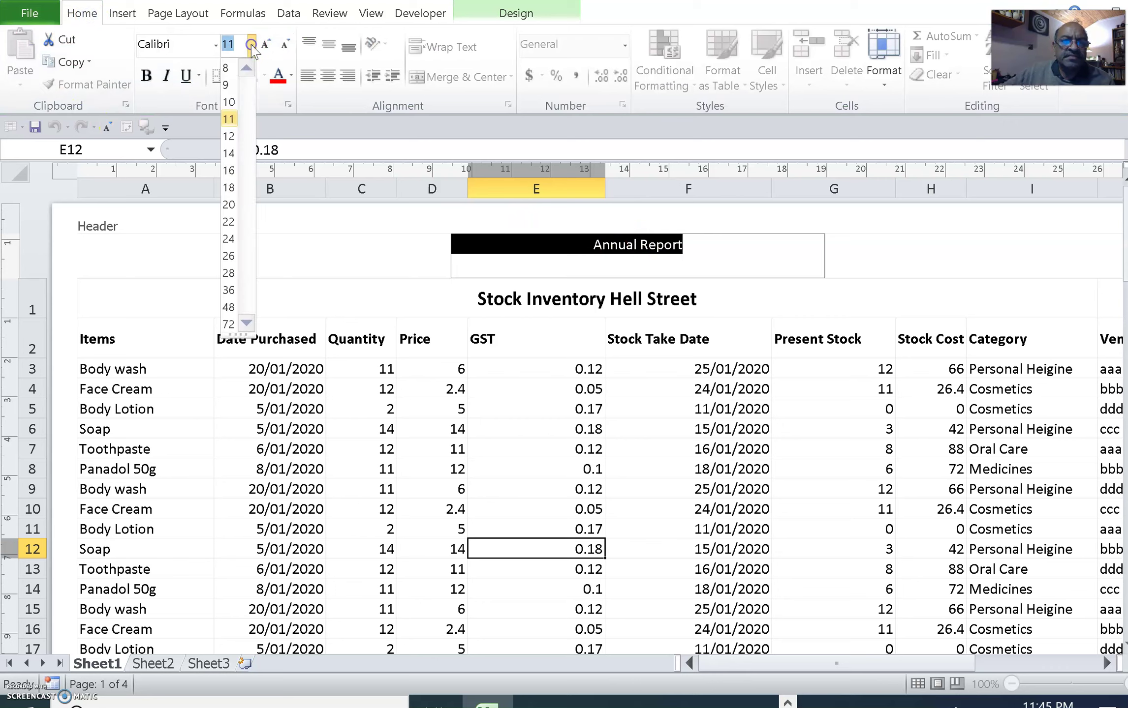
{"action": "left_click", "coordinate": [229, 188]}
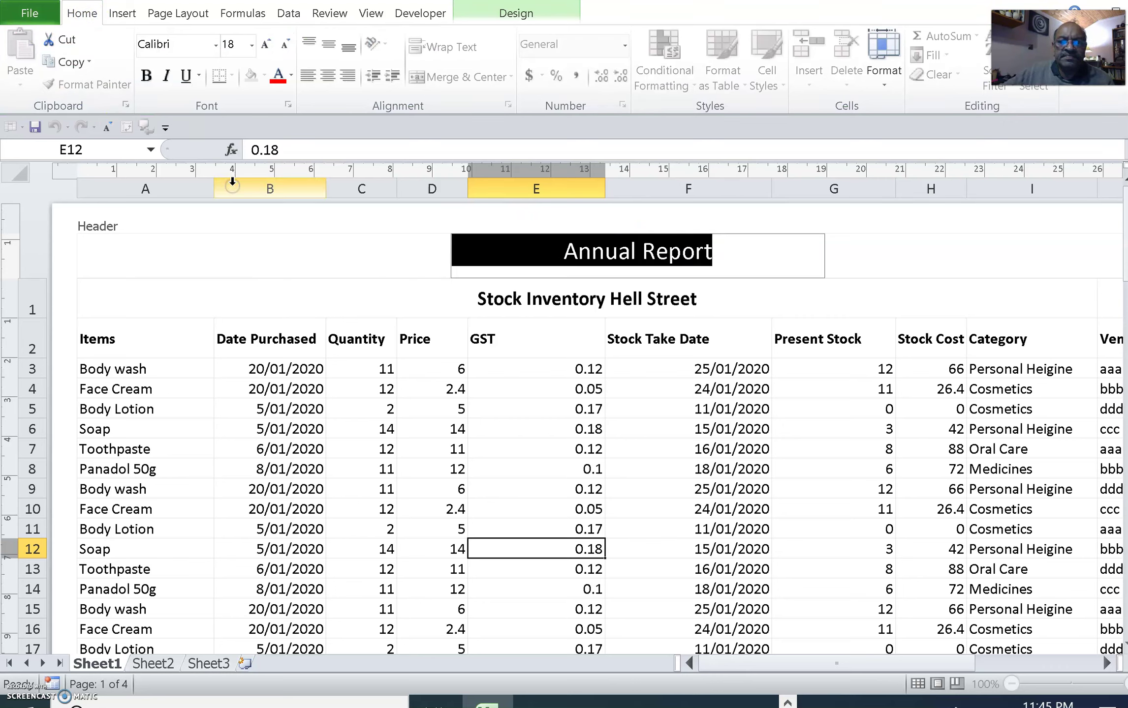
{"action": "left_click", "coordinate": [772, 253]}
{"action": "left_click_drag", "start_coordinate": [738, 252], "coordinate": [571, 252]}
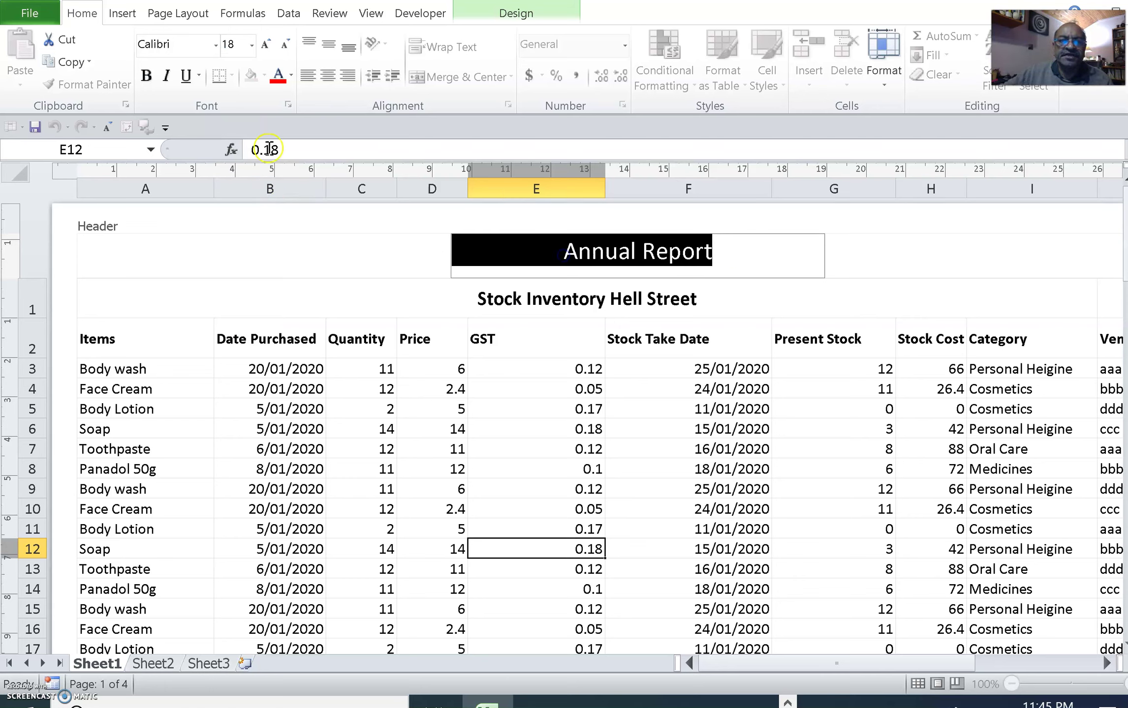
{"action": "left_click", "coordinate": [146, 75]}
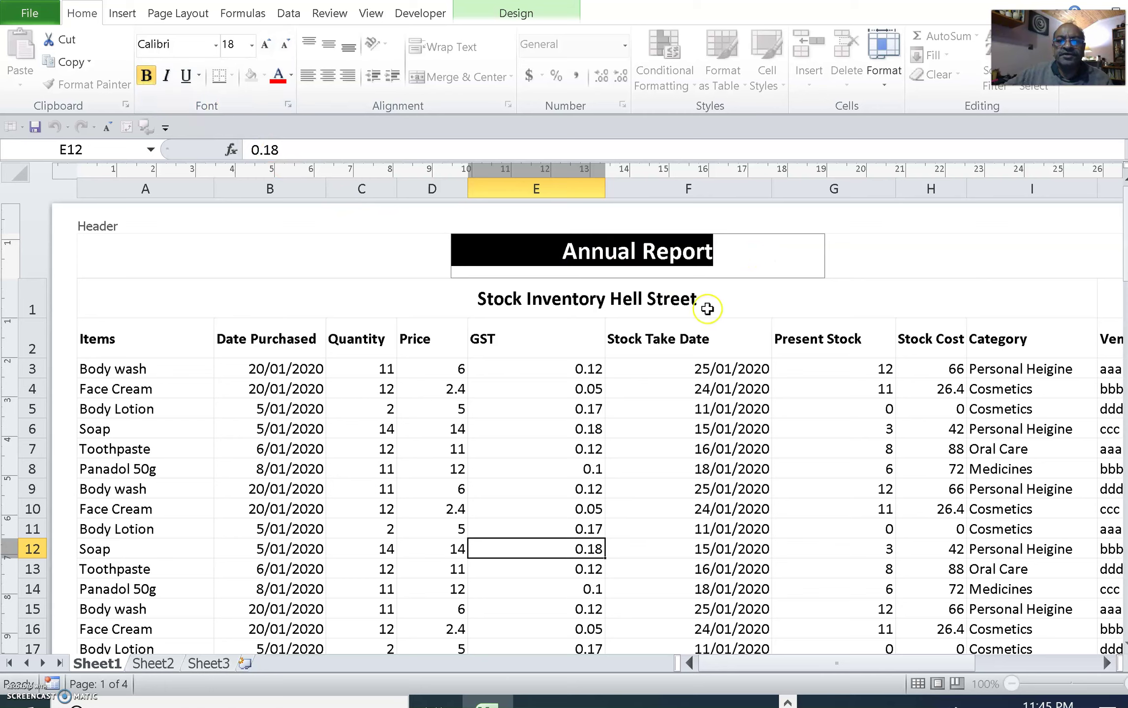
{"action": "left_click", "coordinate": [741, 261]}
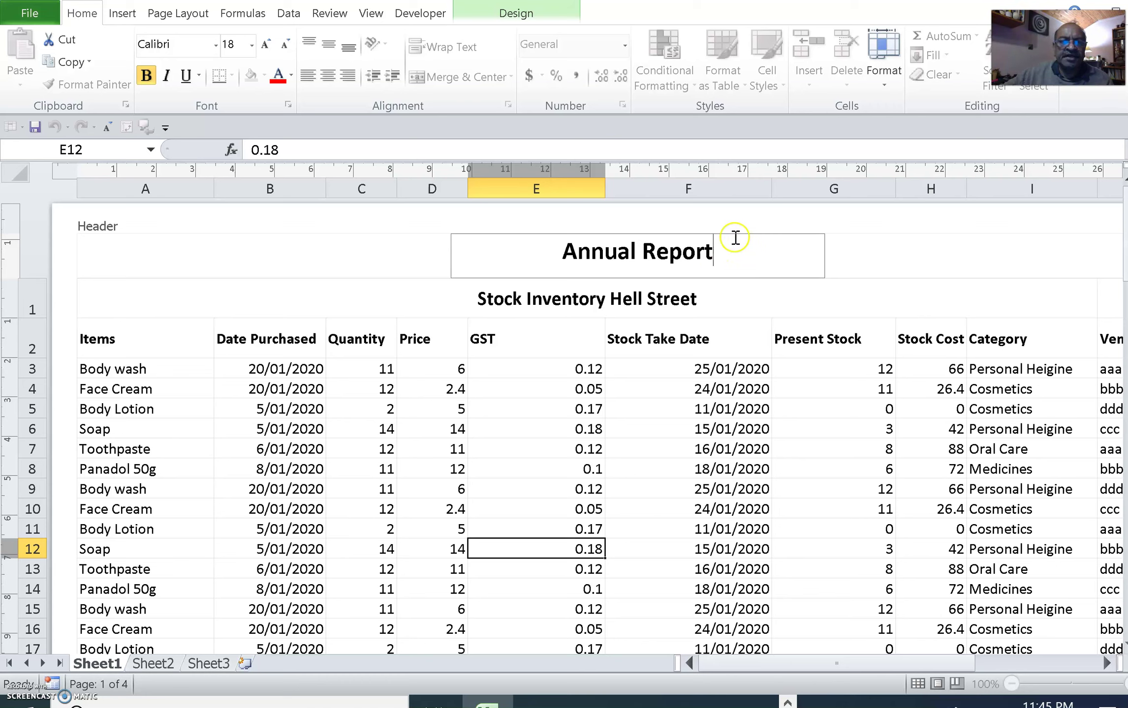
Insert the current date element in the left section of the page header
{"action": "left_click", "coordinate": [281, 259]}
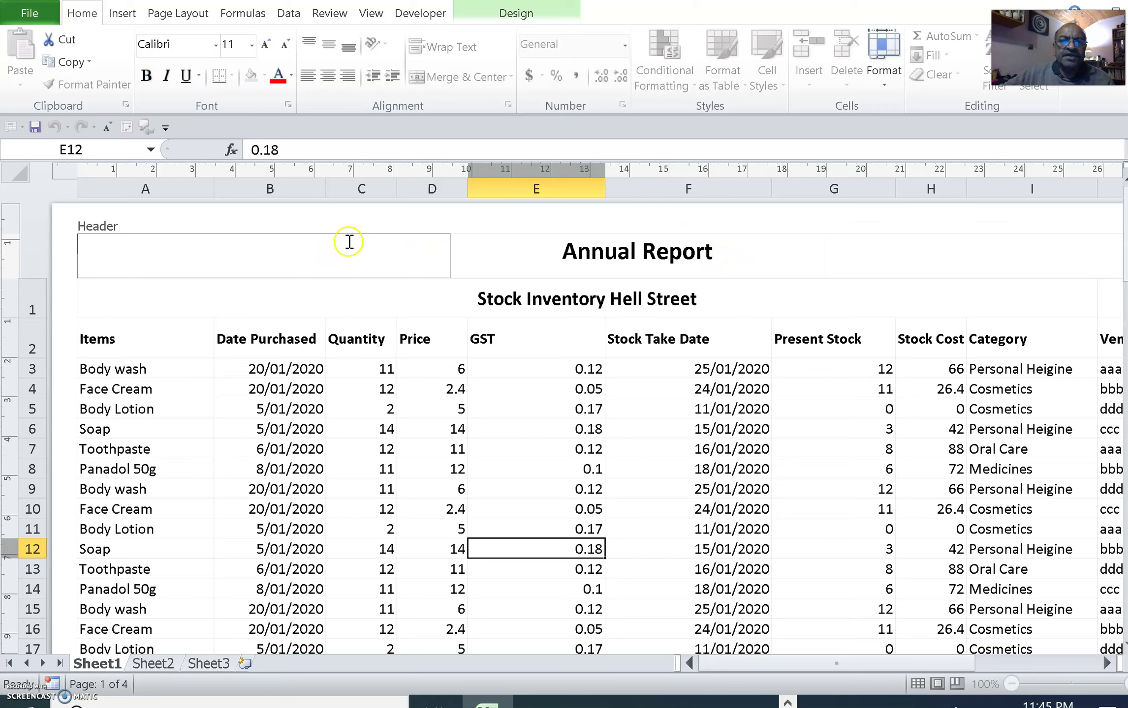
{"action": "left_click", "coordinate": [510, 14]}
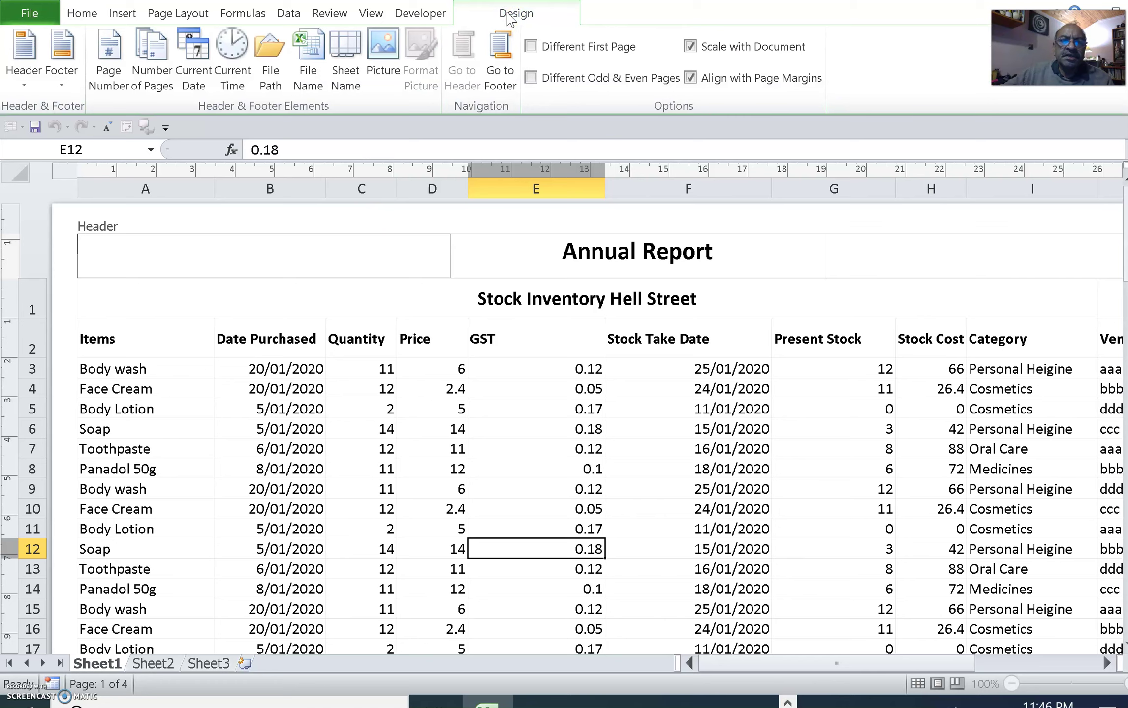
{"action": "left_click", "coordinate": [204, 70]}
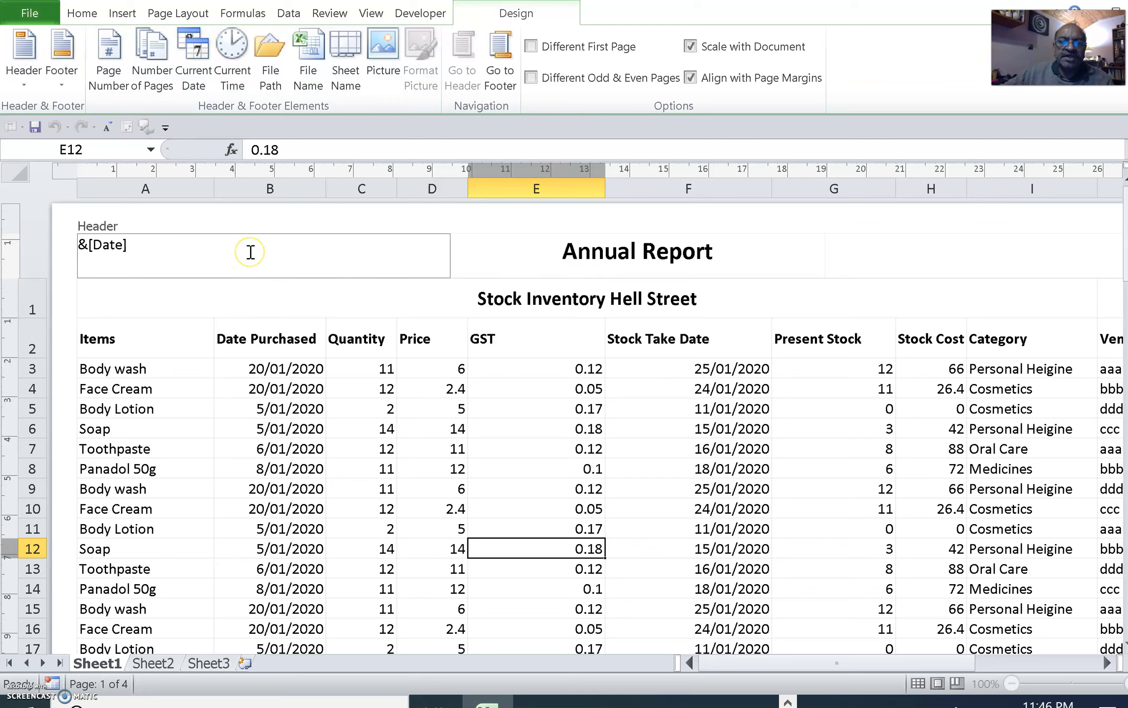
{"action": "left_click", "coordinate": [269, 257]}
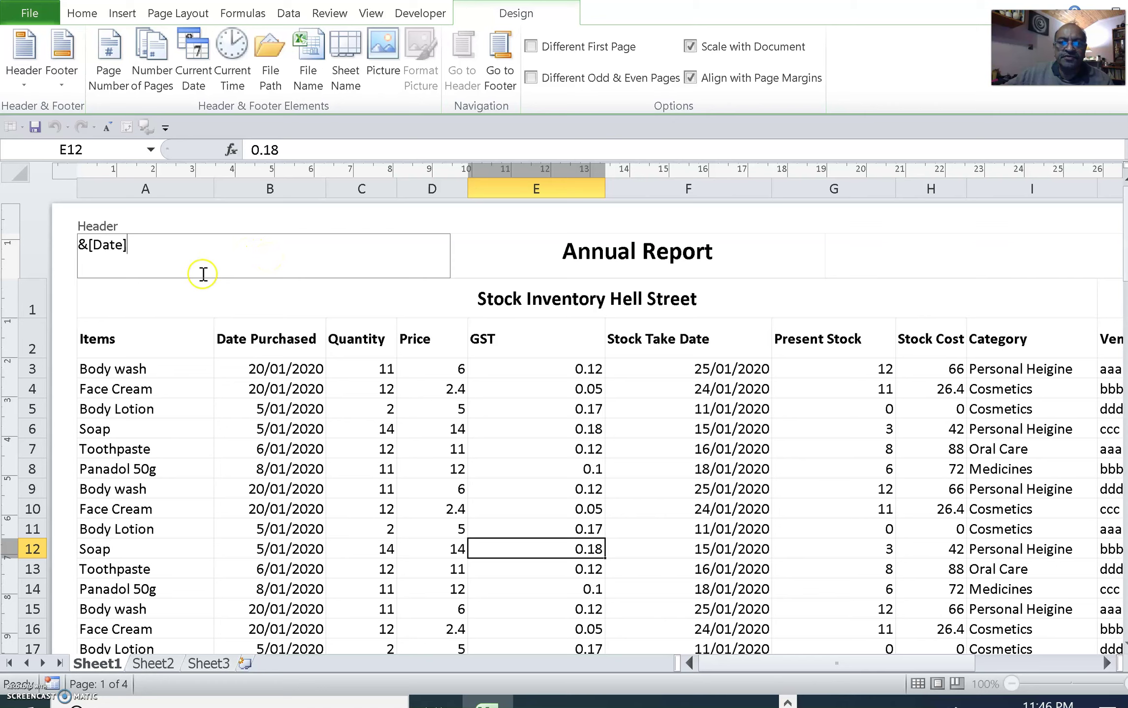
{"action": "left_click", "coordinate": [114, 258]}
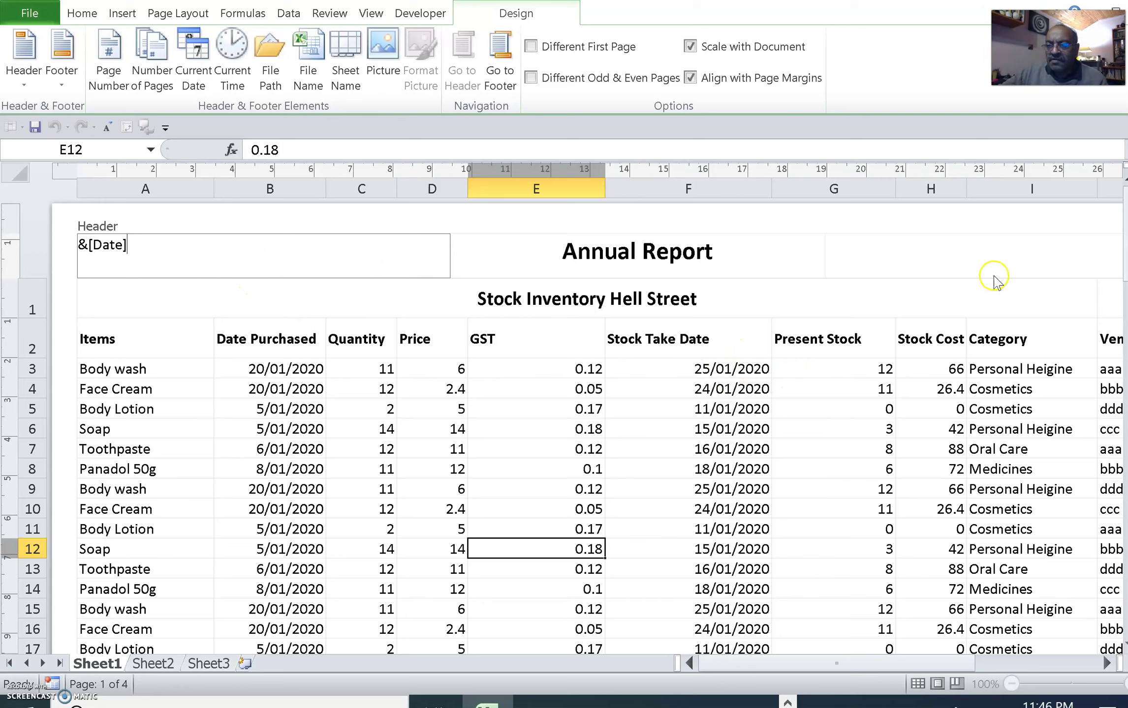
Build the right header section as "Page &[Page] of &[Pages]" using the page number and number of pages elements
{"action": "left_click", "coordinate": [1014, 254]}
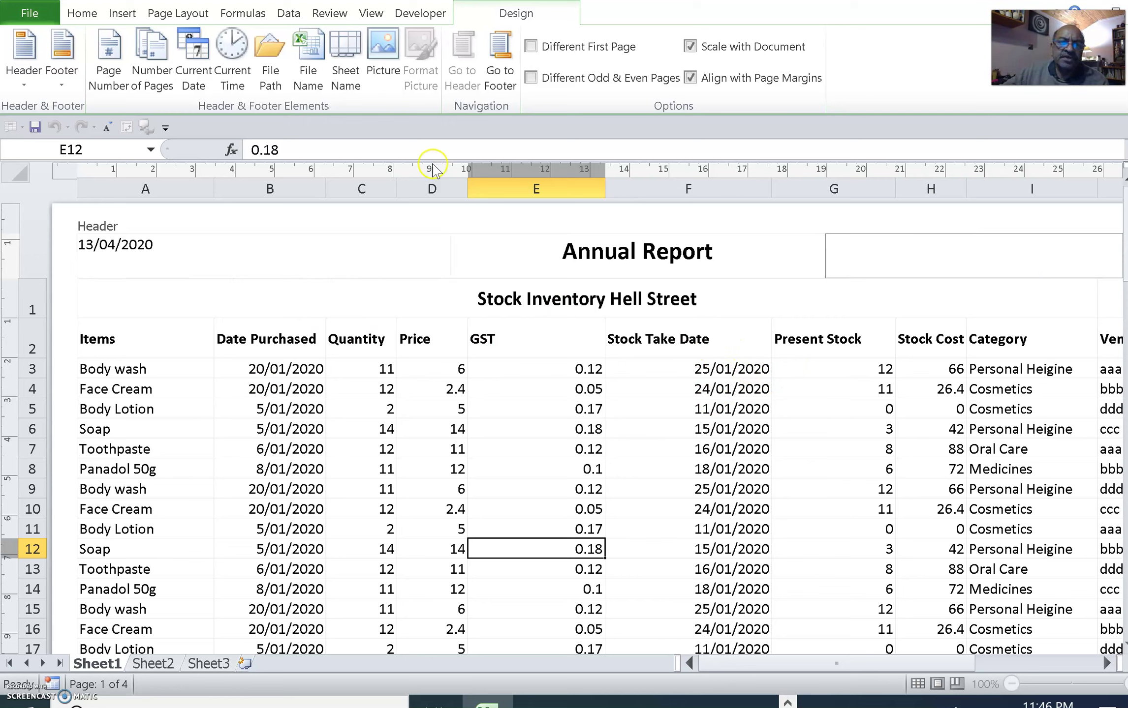
{"action": "left_click", "coordinate": [108, 79]}
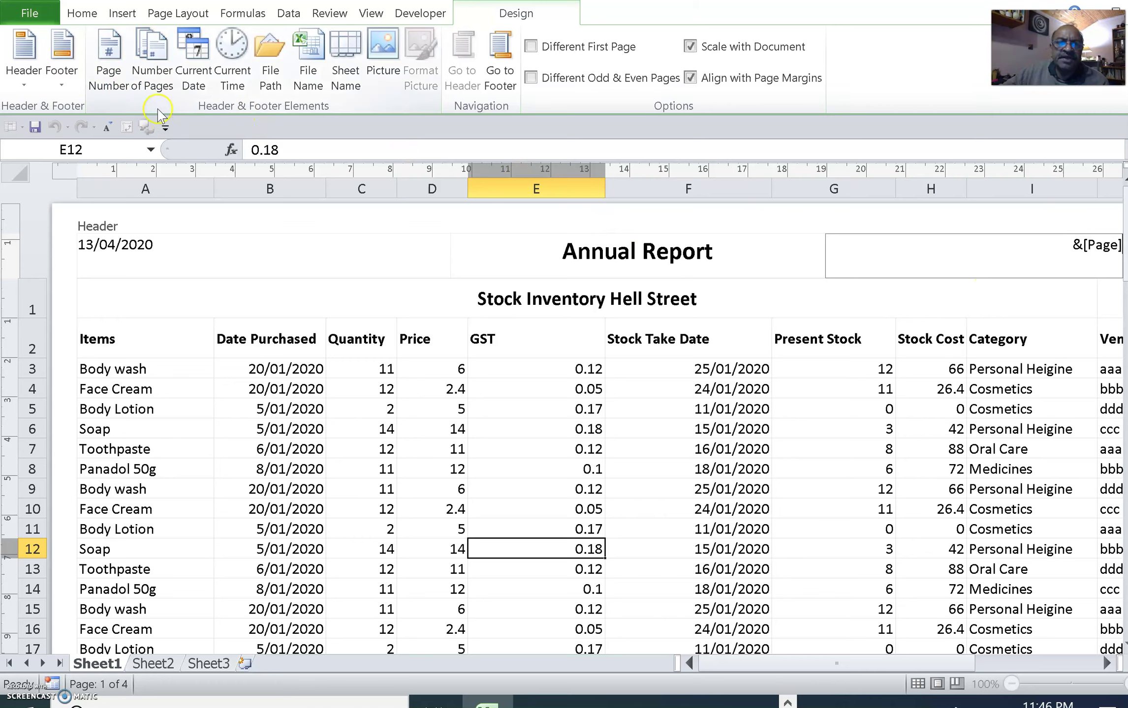
{"action": "left_click", "coordinate": [152, 74]}
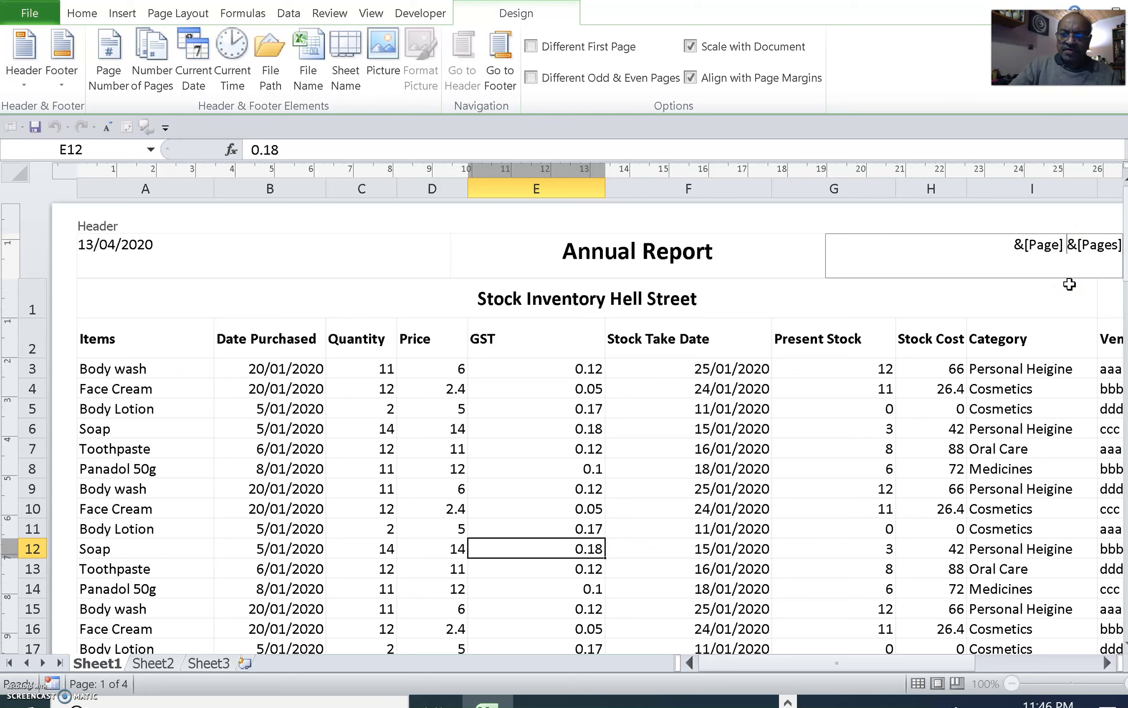
{"action": "type", "text": "of"}
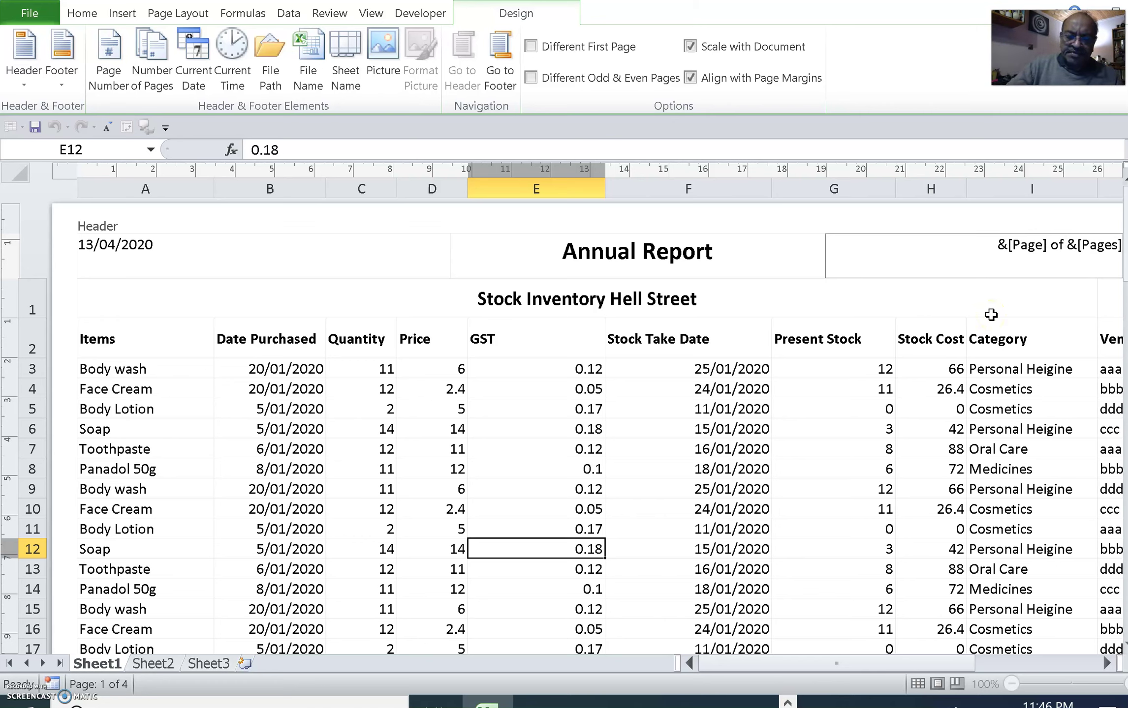
{"action": "type", "text": "Page"}
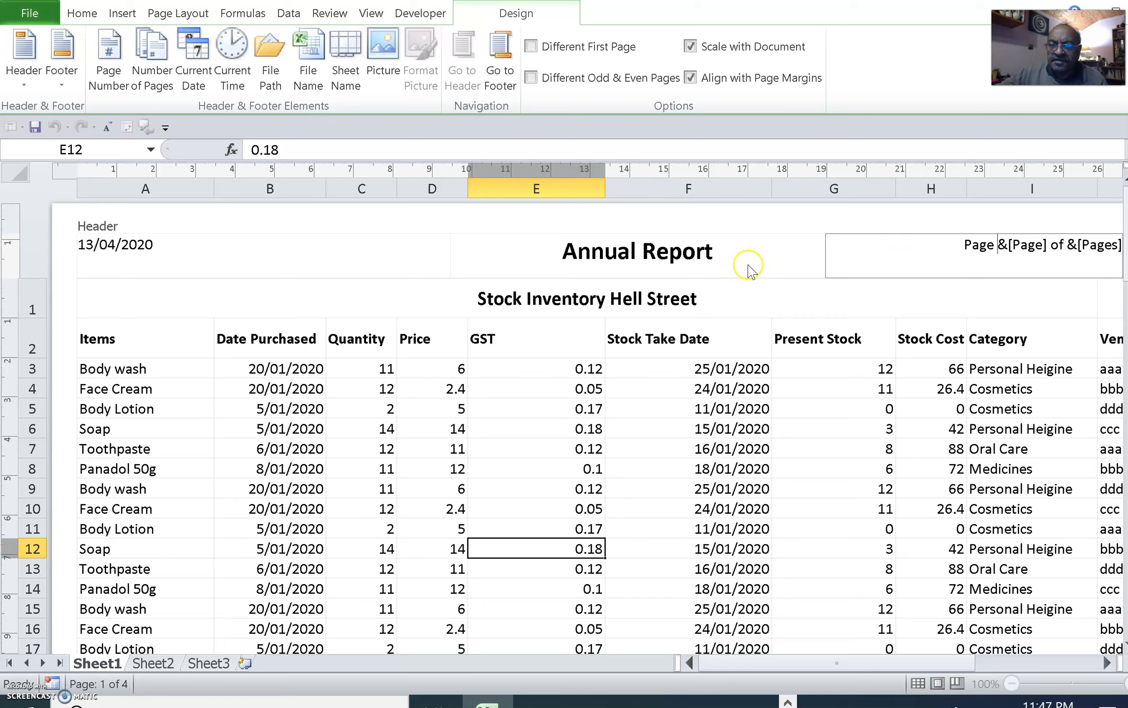
Check how the date, title and page numbering appear across the header sections of the first page
{"action": "left_click", "coordinate": [763, 262]}
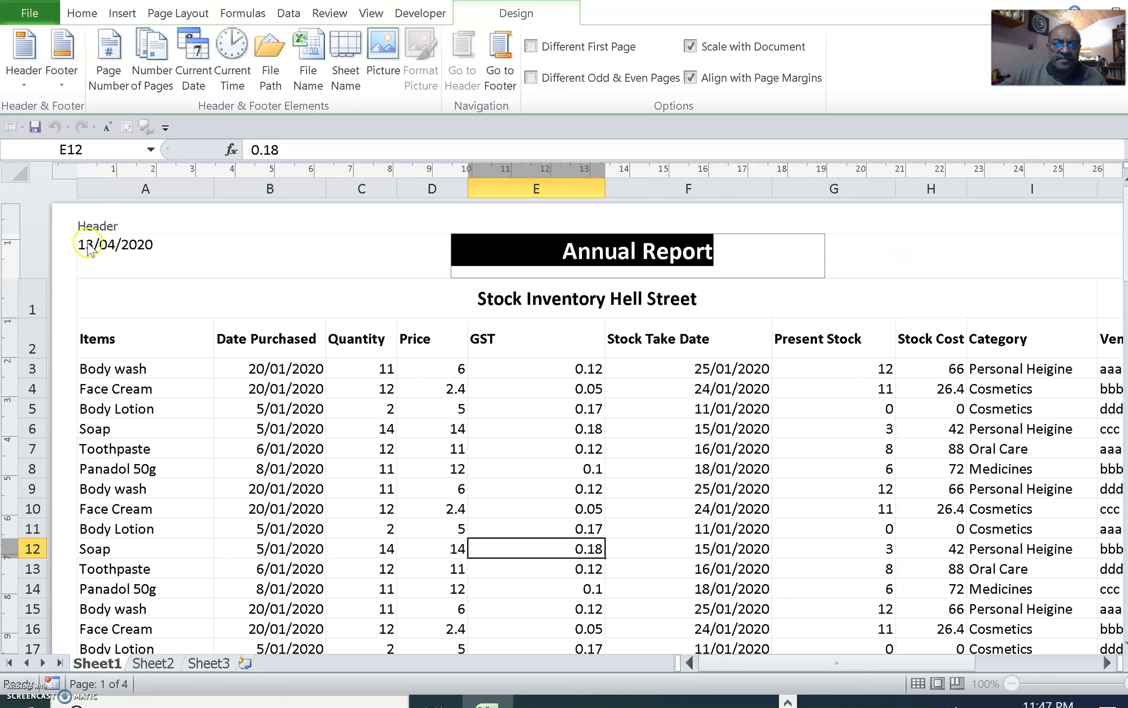
{"action": "left_click", "coordinate": [932, 265]}
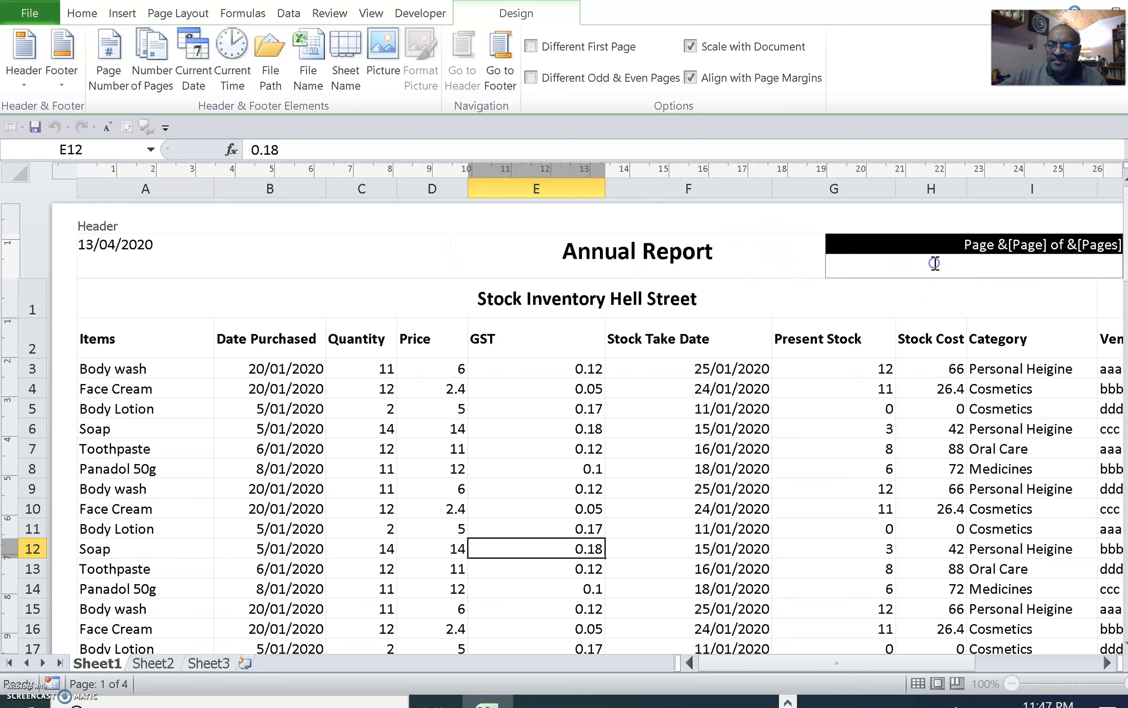
{"action": "left_click_drag", "start_coordinate": [947, 664], "coordinate": [957, 664]}
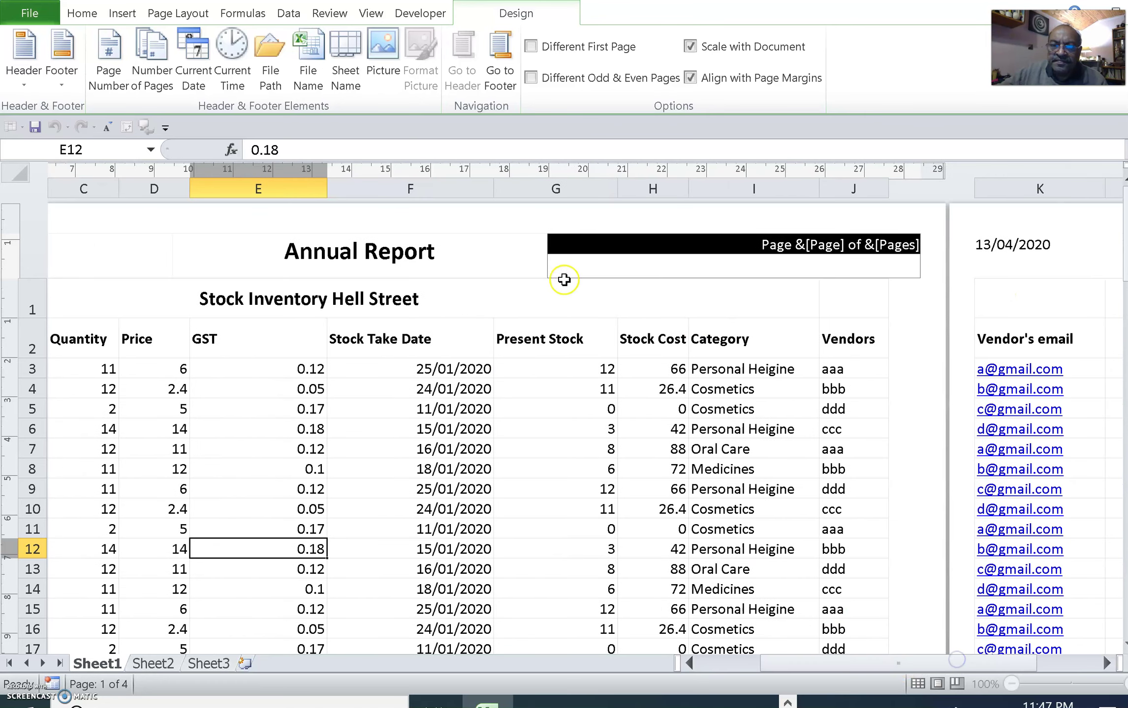
{"action": "left_click", "coordinate": [522, 270]}
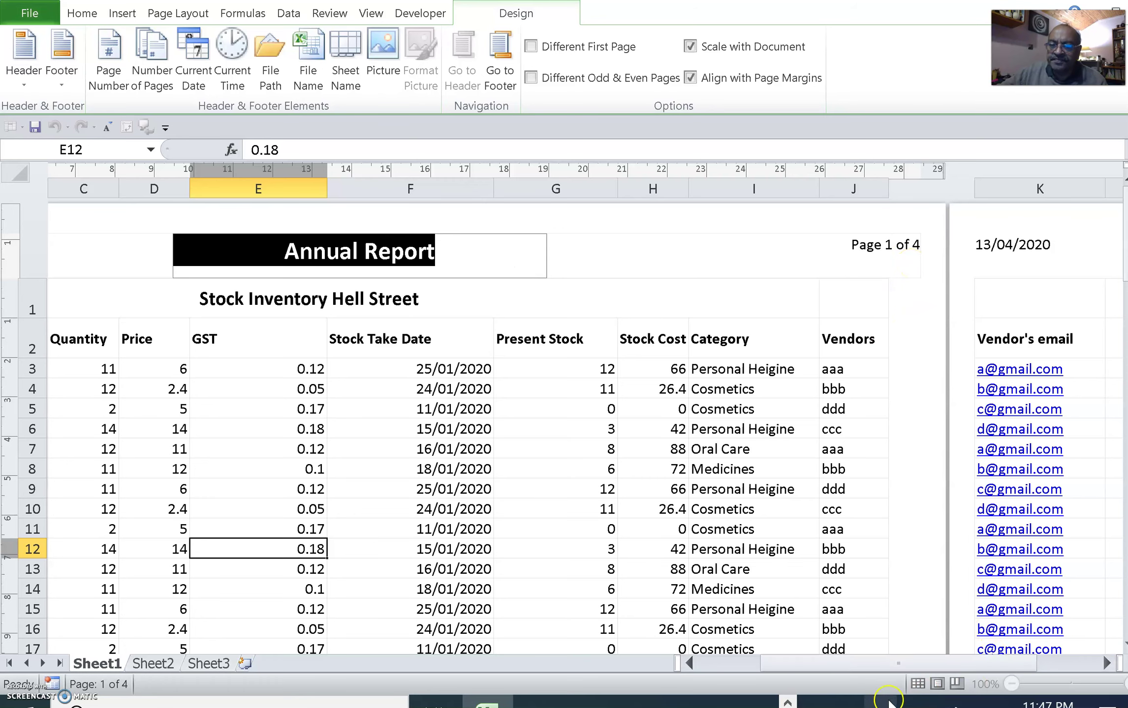
{"action": "left_click_drag", "start_coordinate": [873, 663], "coordinate": [755, 670]}
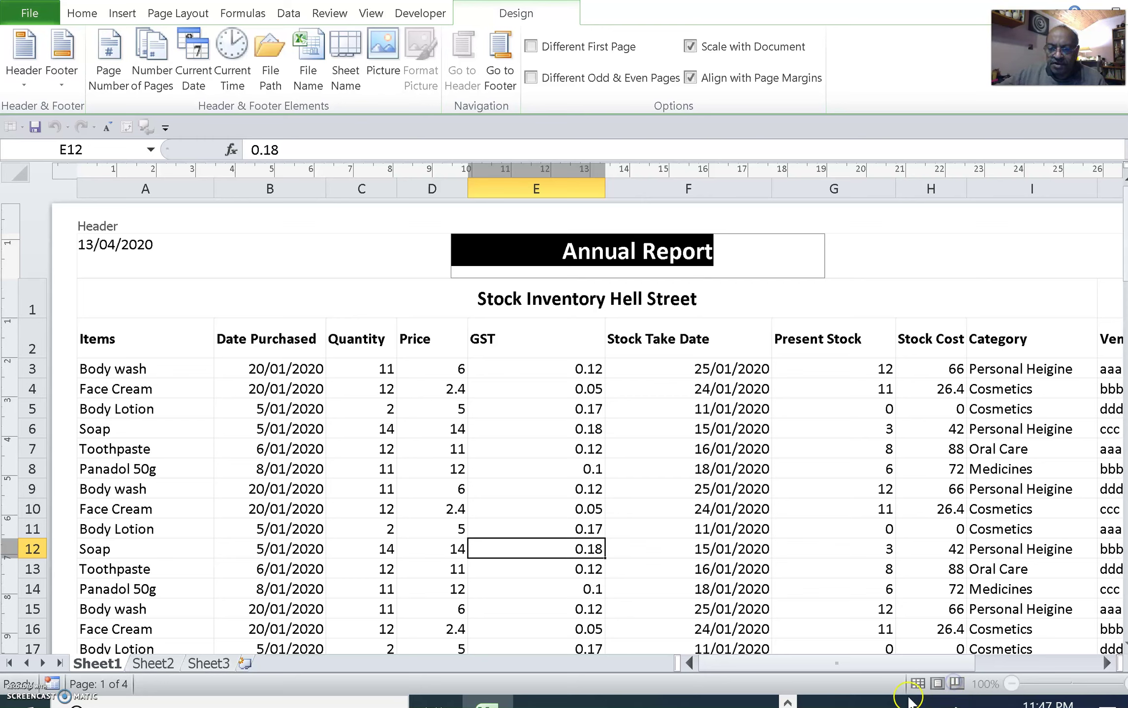
{"action": "left_click", "coordinate": [911, 609]}
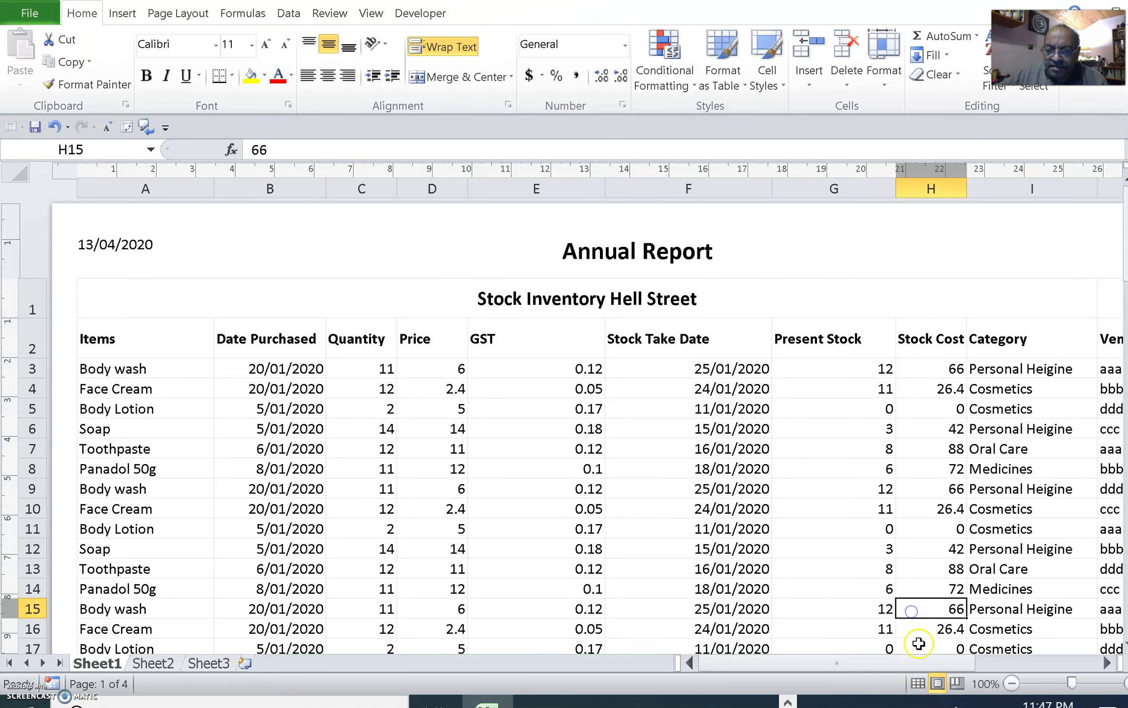
{"action": "left_click", "coordinate": [954, 684]}
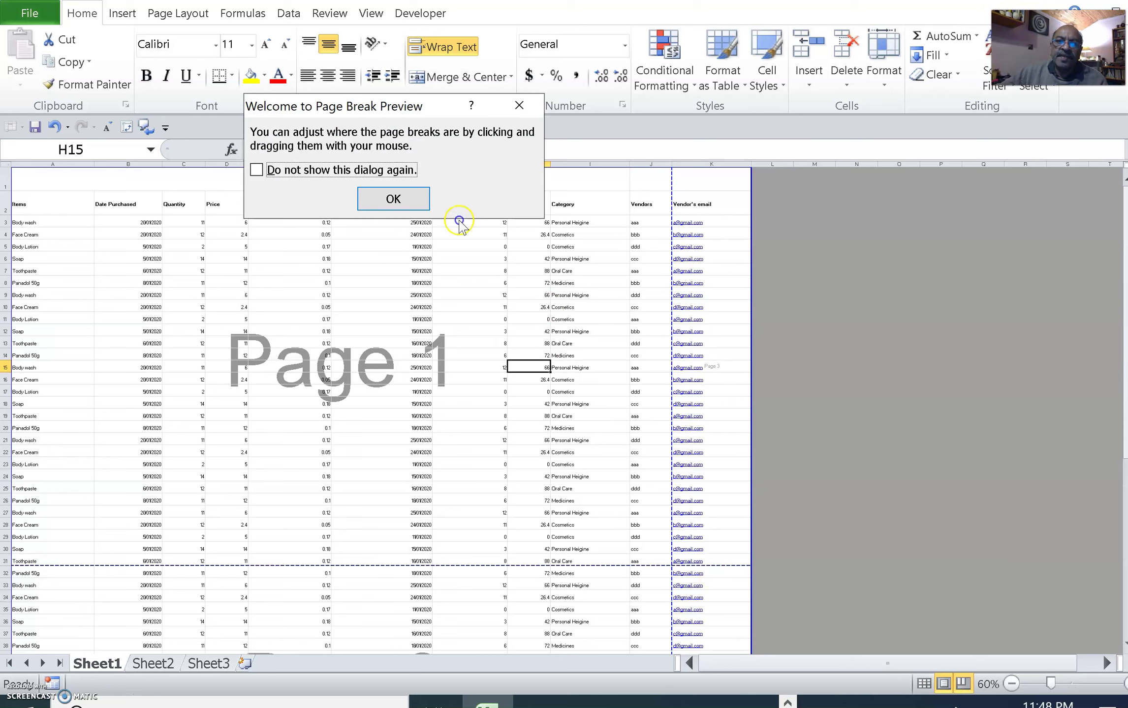
{"action": "left_click", "coordinate": [369, 198]}
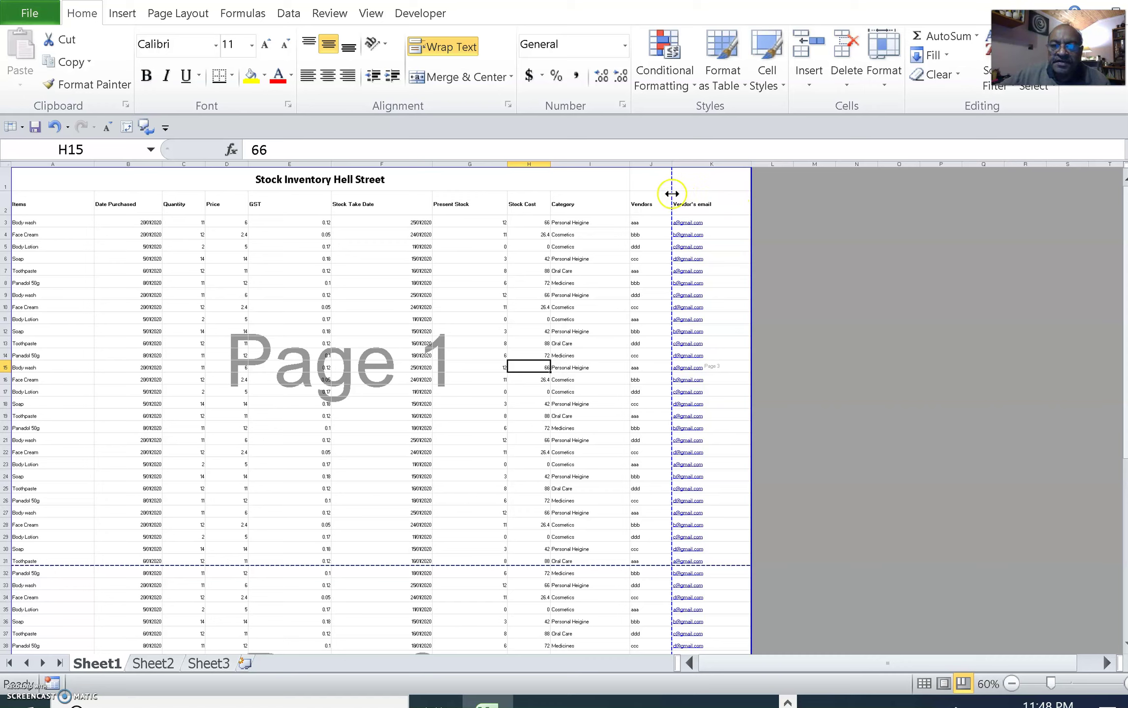
{"action": "left_click_drag", "start_coordinate": [673, 194], "coordinate": [751, 193]}
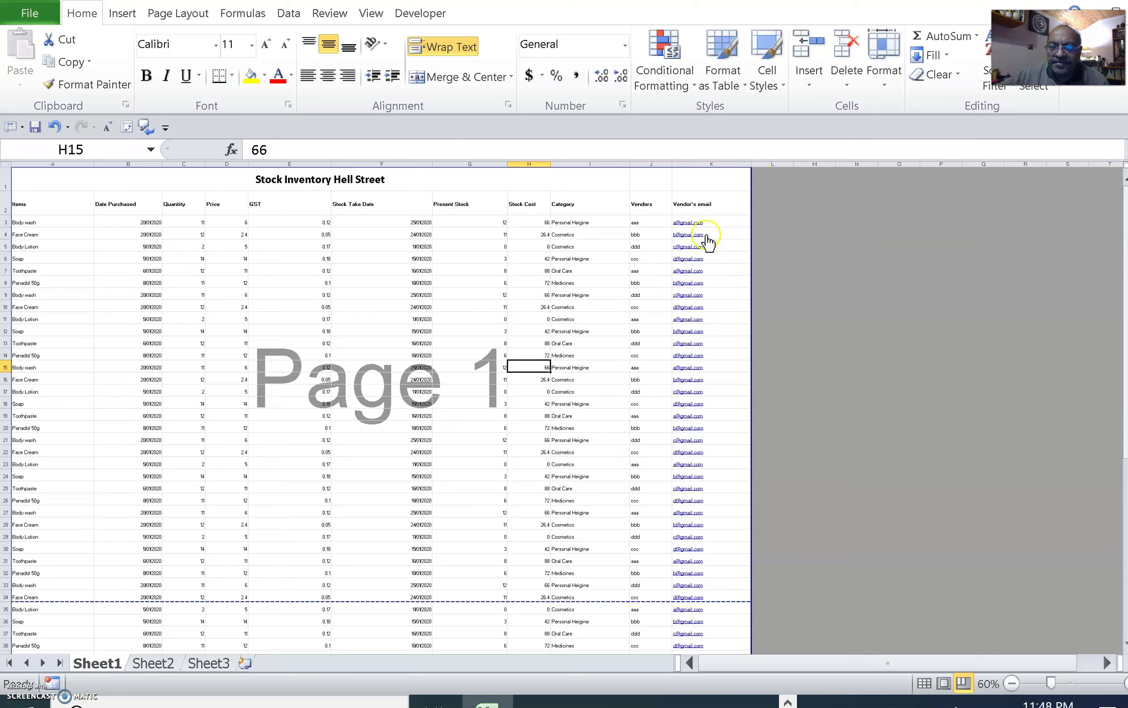
{"action": "left_click", "coordinate": [751, 257]}
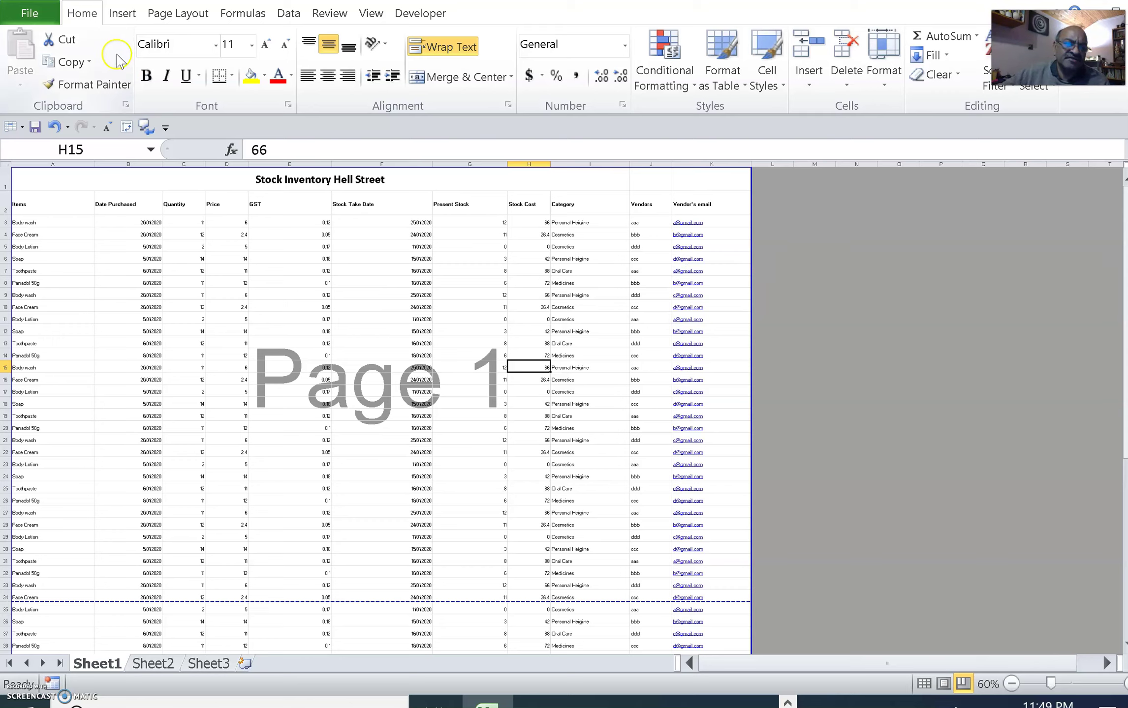
Open the print settings and preview for the worksheet
{"action": "left_click", "coordinate": [30, 15]}
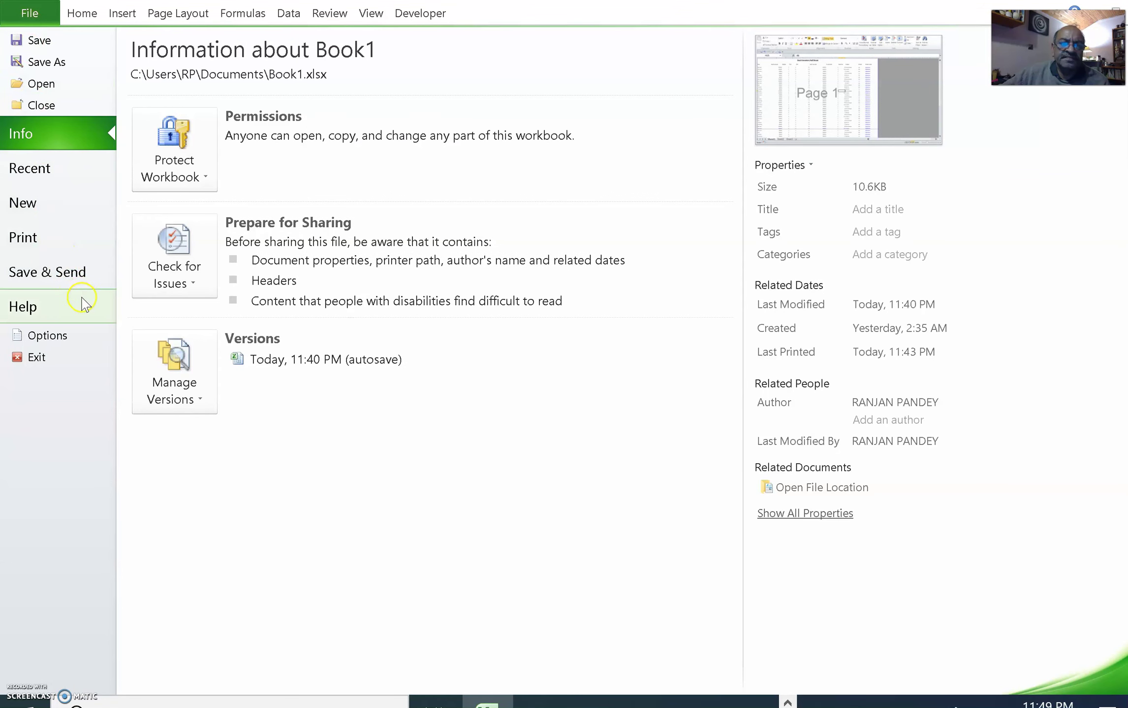
{"action": "left_click", "coordinate": [25, 238]}
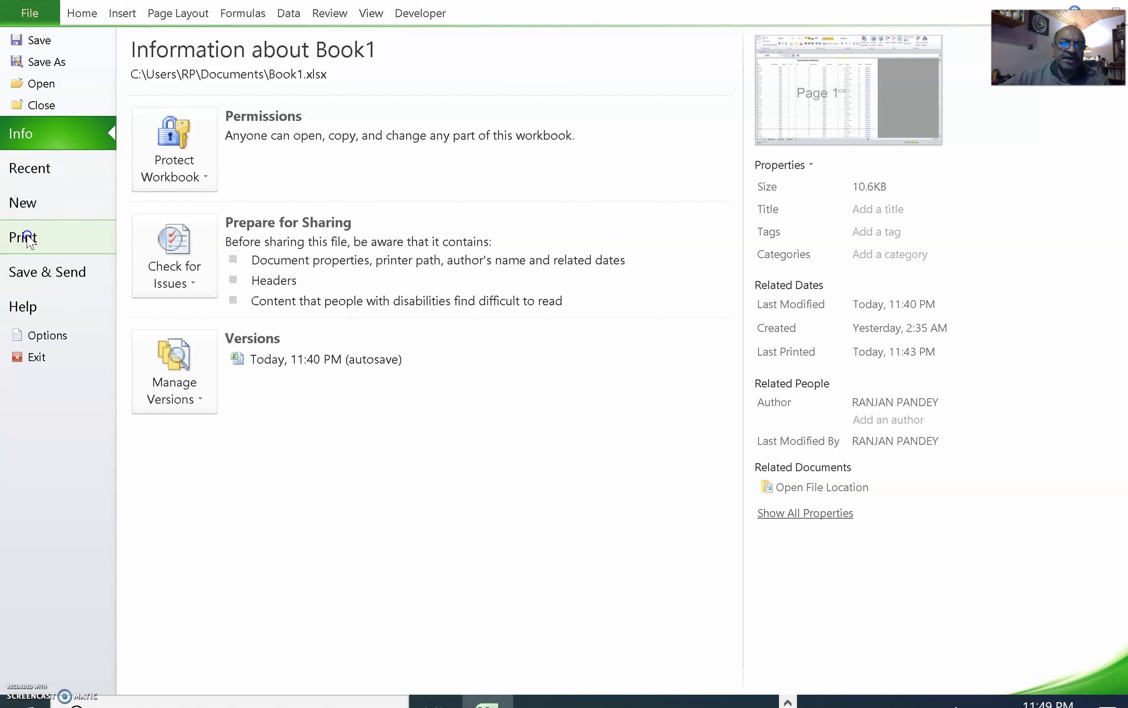